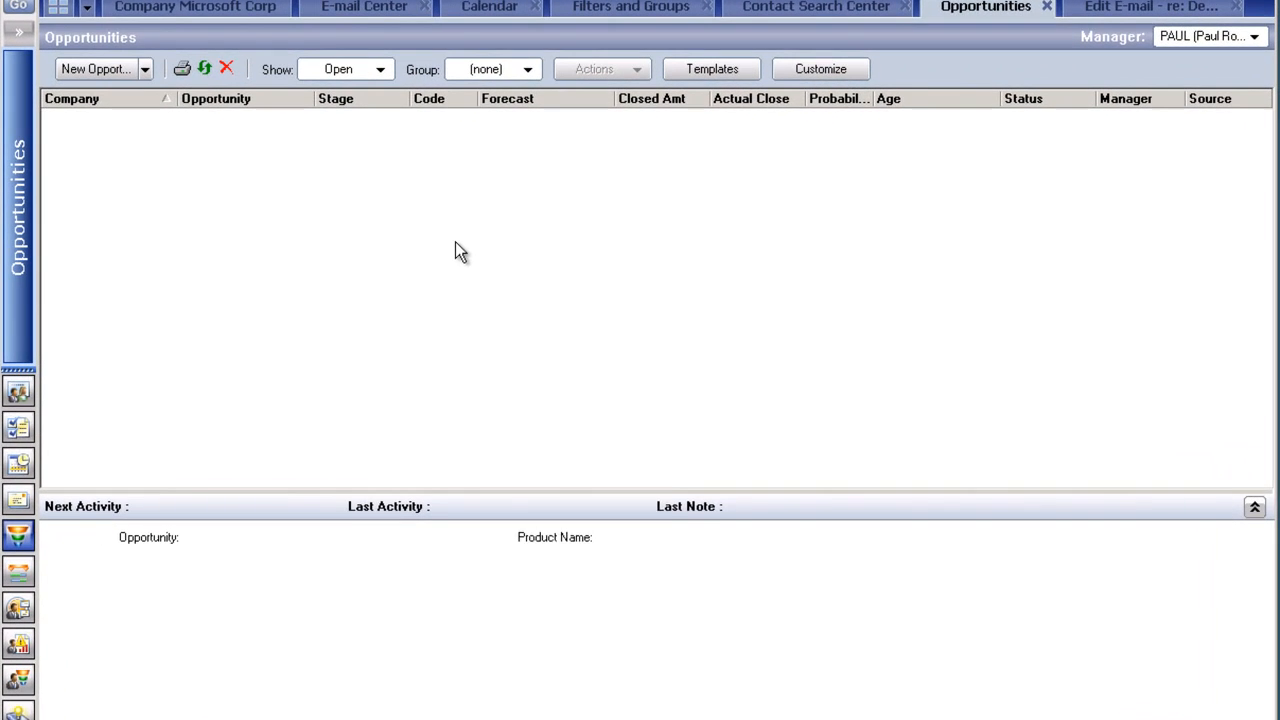
Step: Create a new opportunity for Microsoft Corp without the wizard or a template, and name it "Sample Opp to sell services"
{"action": "right_click", "coordinate": [455, 243]}
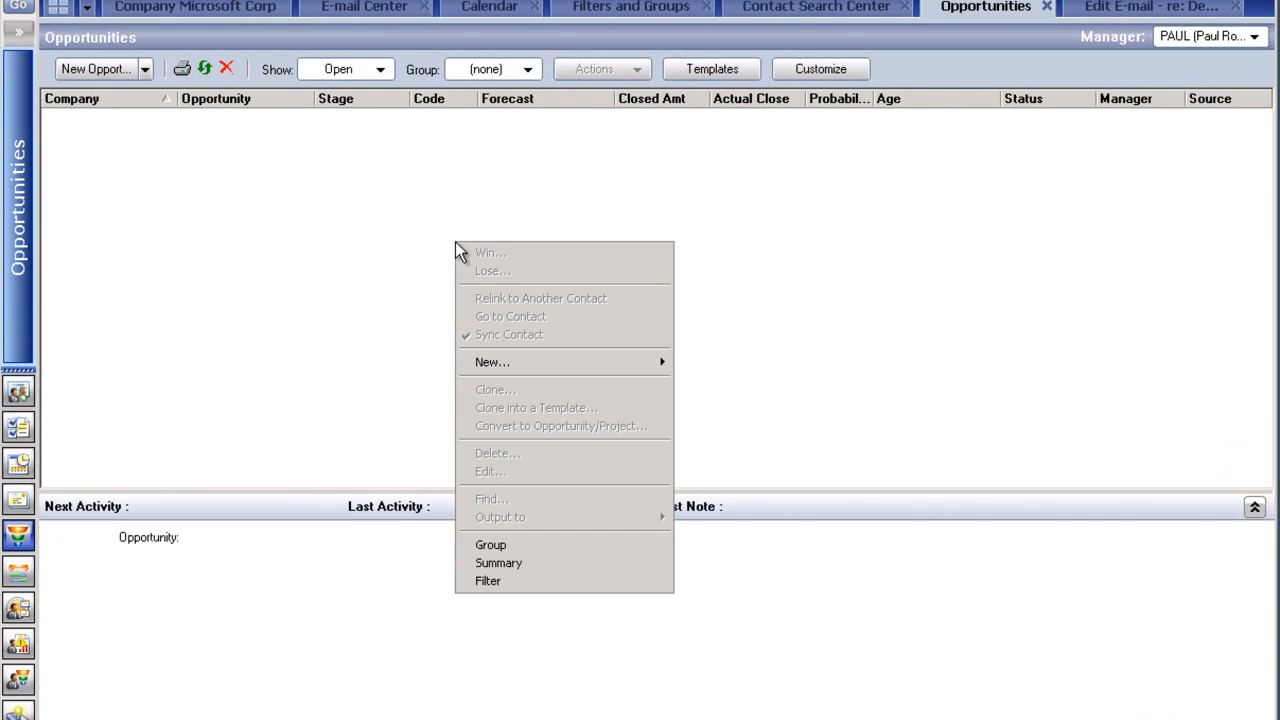
{"action": "mouse_move", "coordinate": [659, 369]}
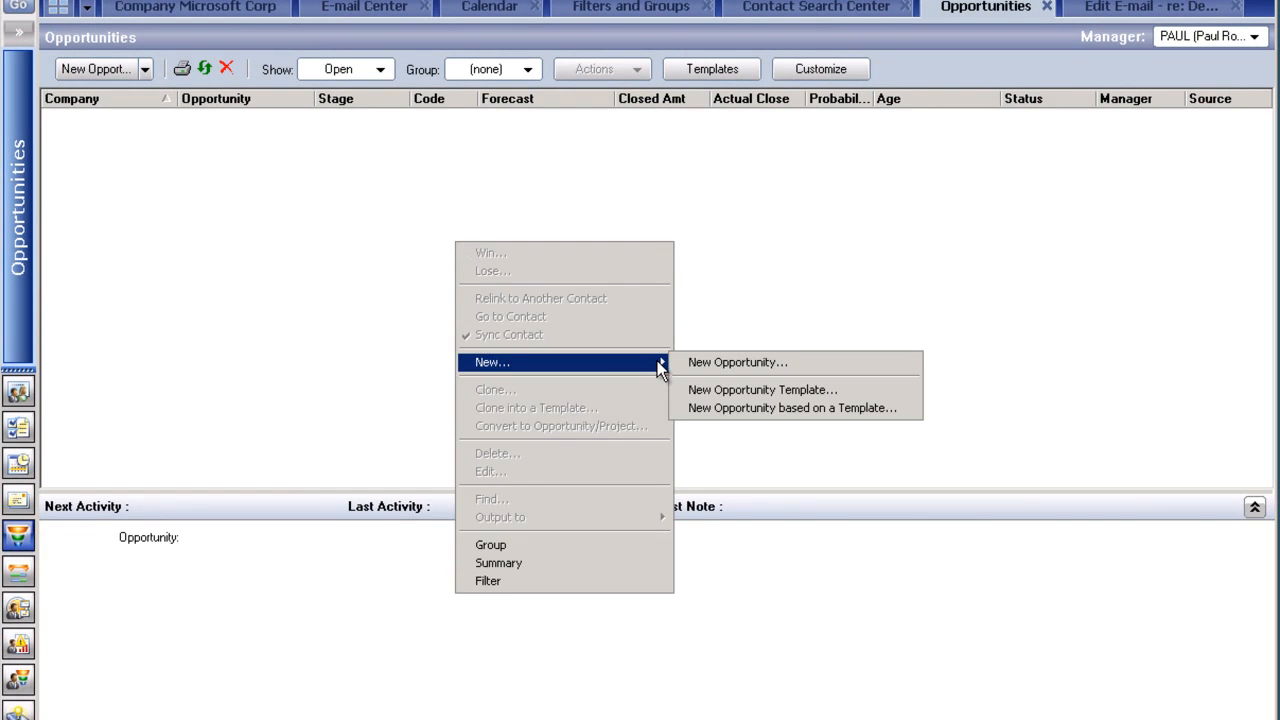
{"action": "left_click", "coordinate": [709, 362]}
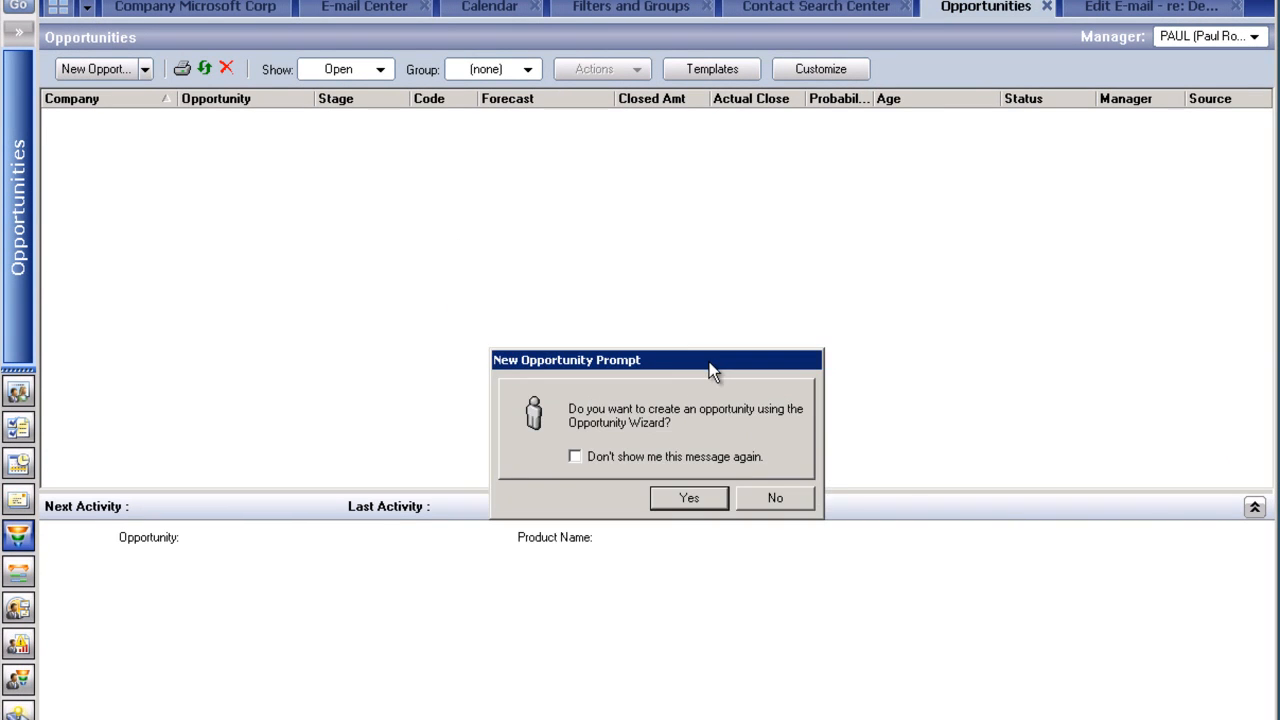
{"action": "left_click", "coordinate": [773, 500]}
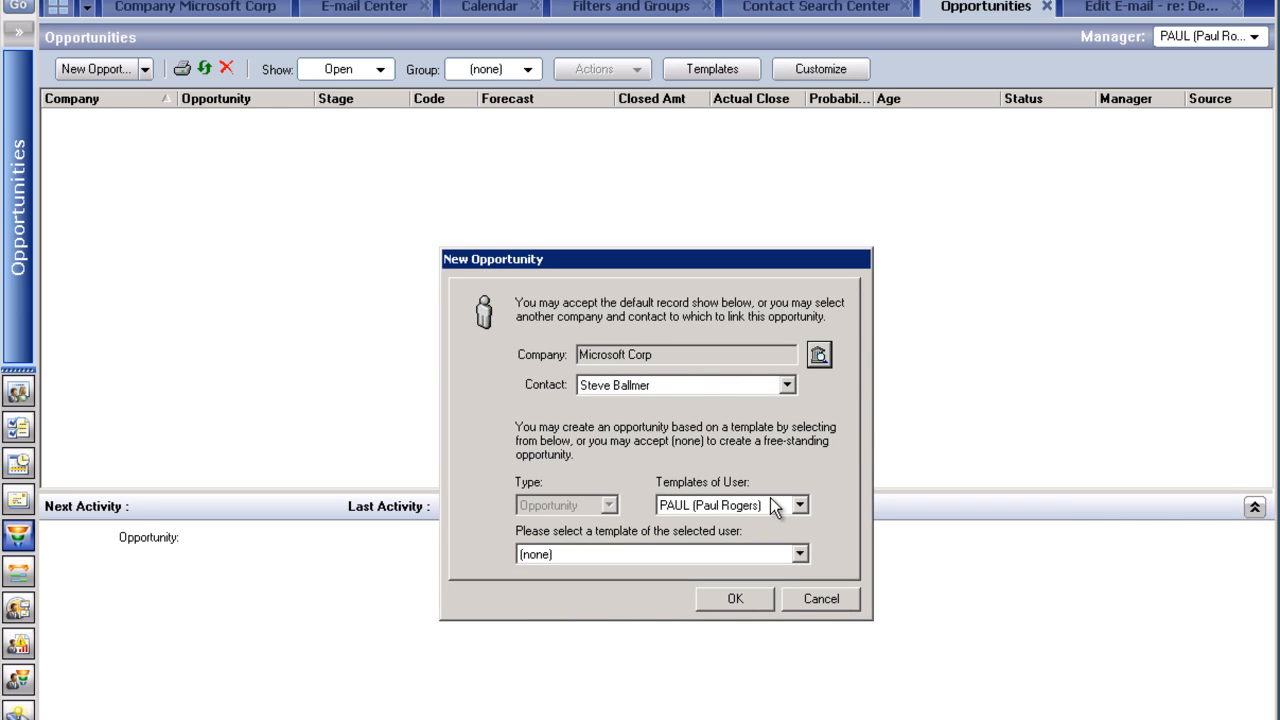
{"action": "left_click_drag", "start_coordinate": [684, 267], "coordinate": [666, 238]}
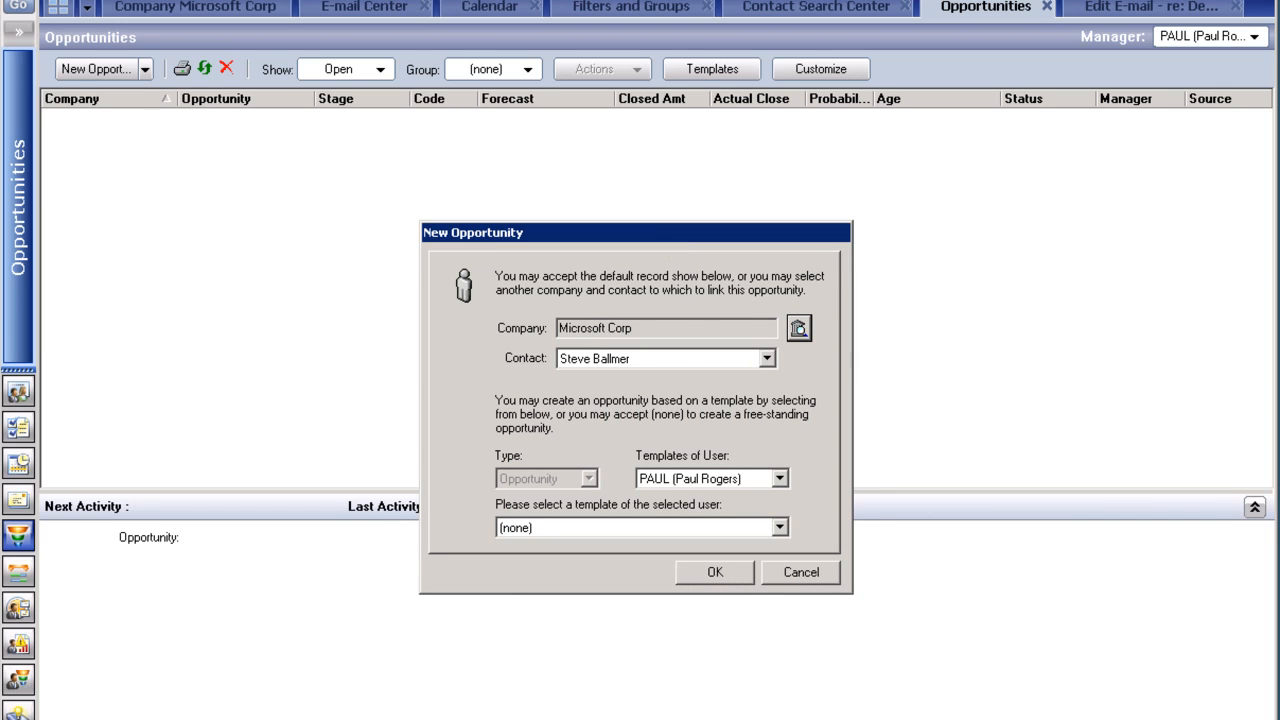
{"action": "left_click", "coordinate": [722, 575]}
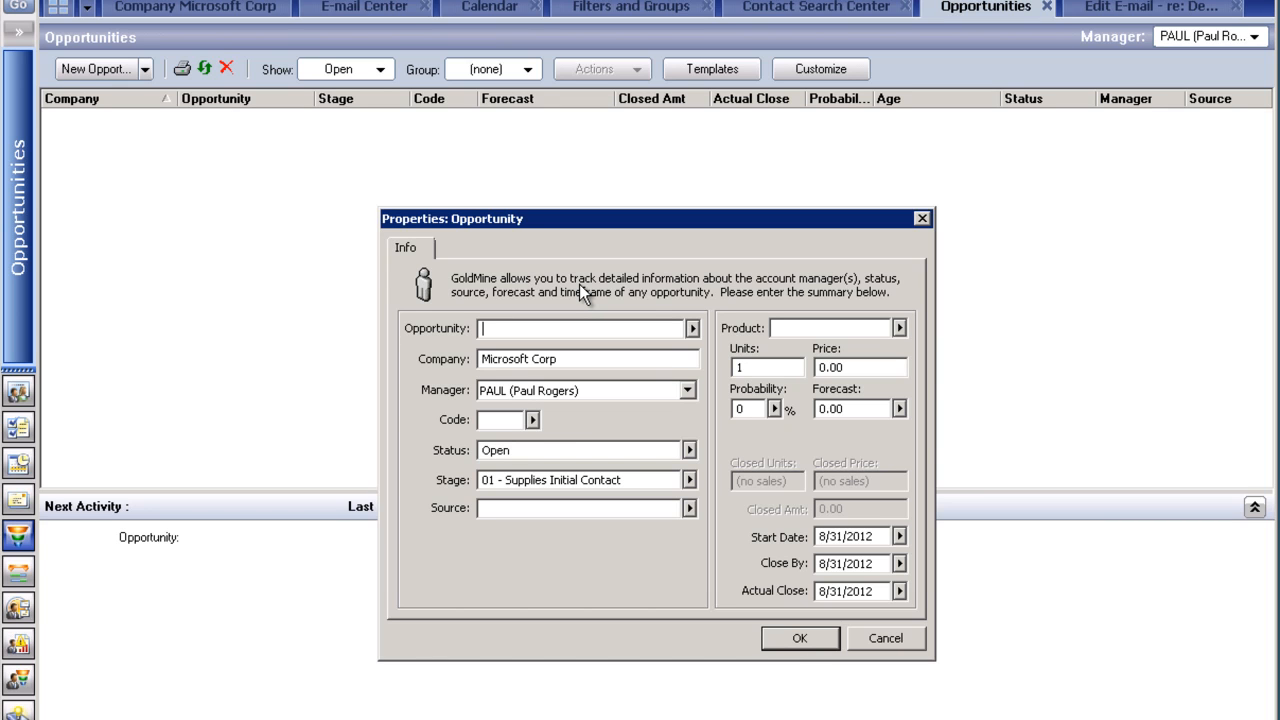
{"action": "type", "text": "Sample Opp to sell services"}
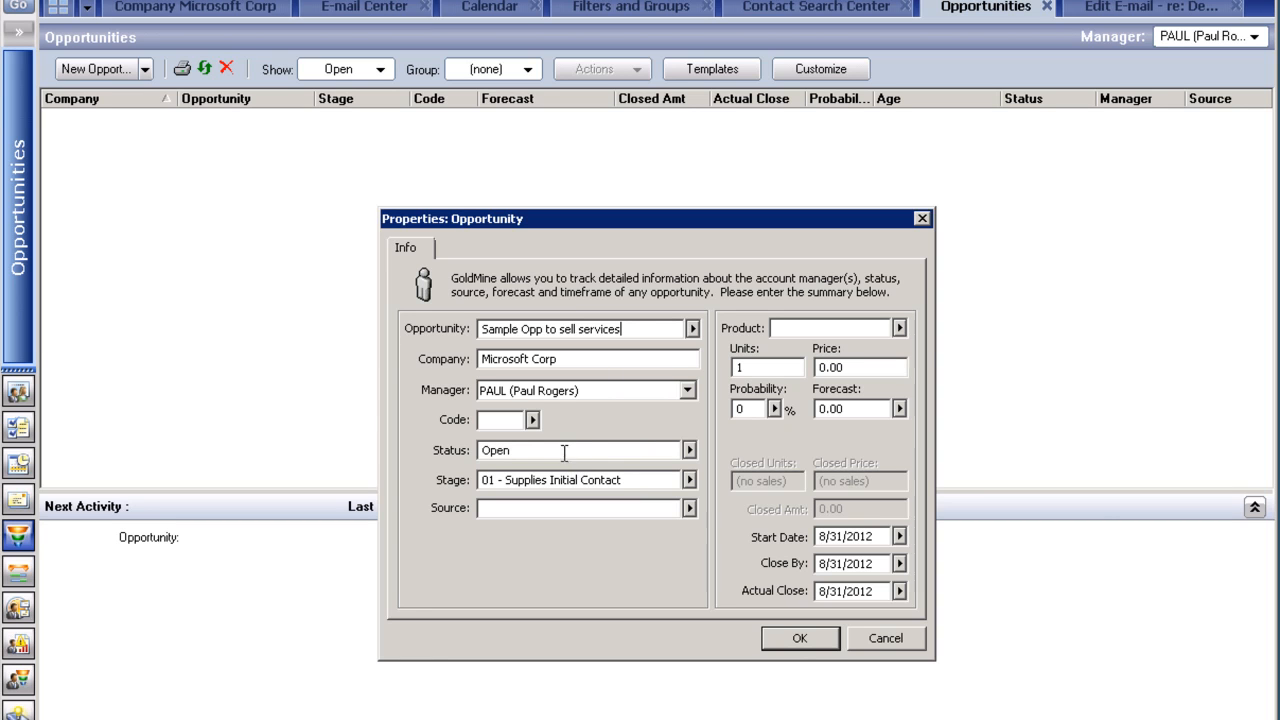
Step: Examine the entries available for the opportunity's Code and Stage fields without choosing any
{"action": "left_click", "coordinate": [532, 421]}
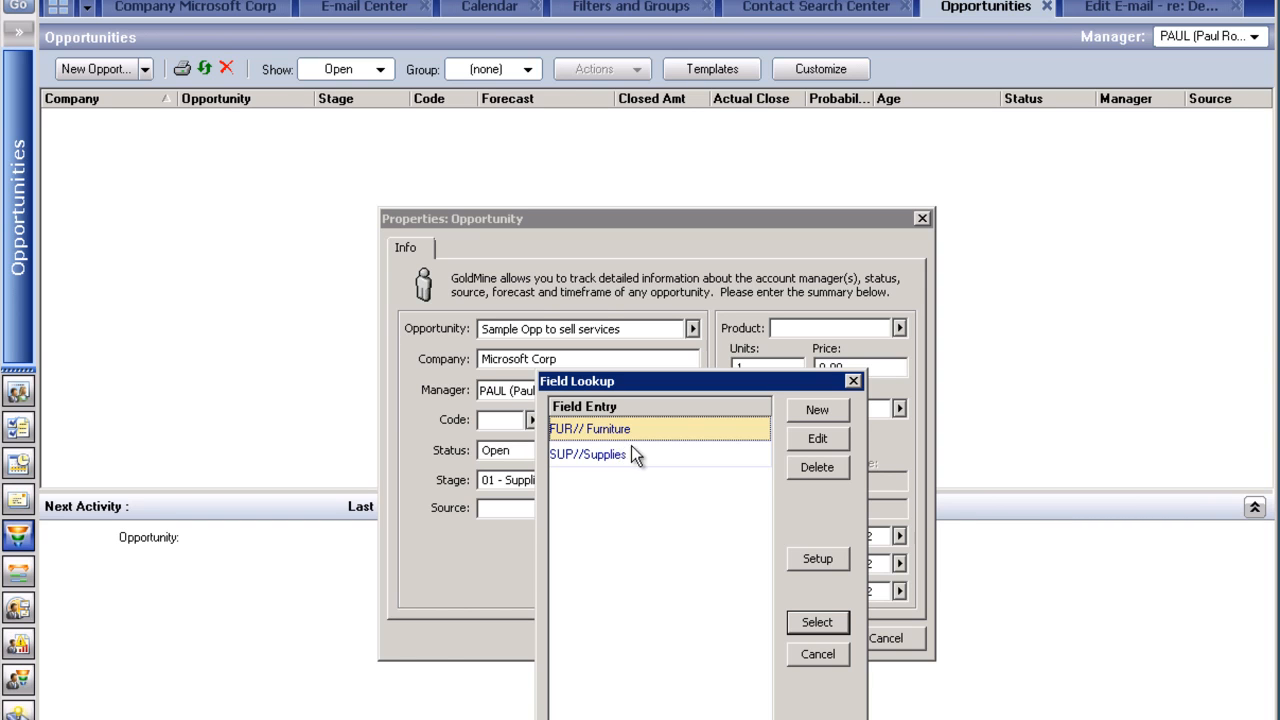
{"action": "left_click", "coordinate": [842, 652]}
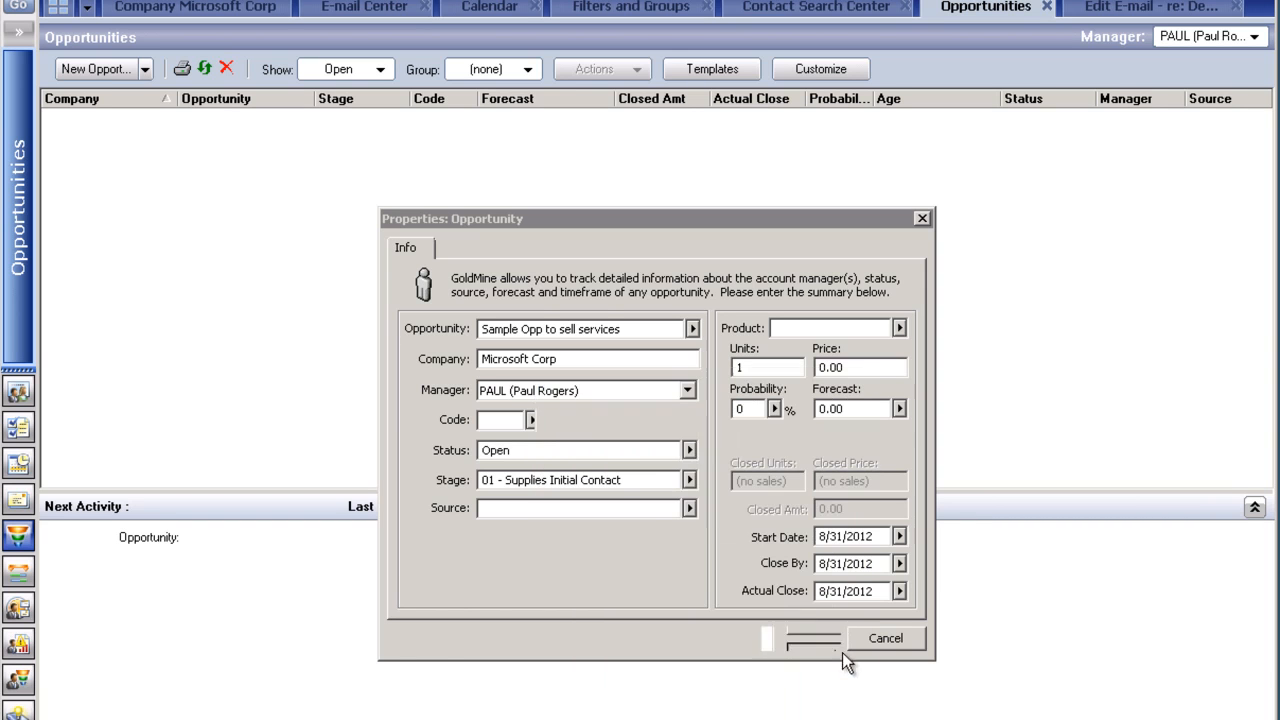
{"action": "left_click", "coordinate": [640, 480]}
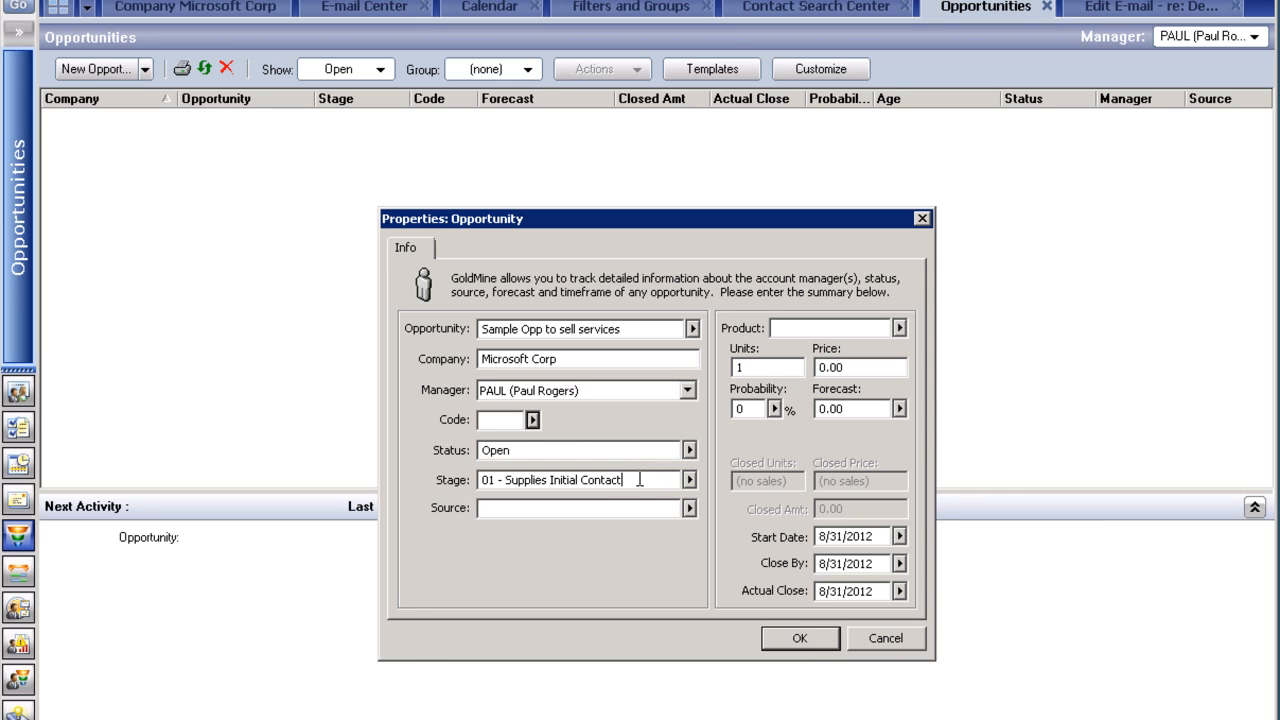
{"action": "left_click", "coordinate": [689, 481]}
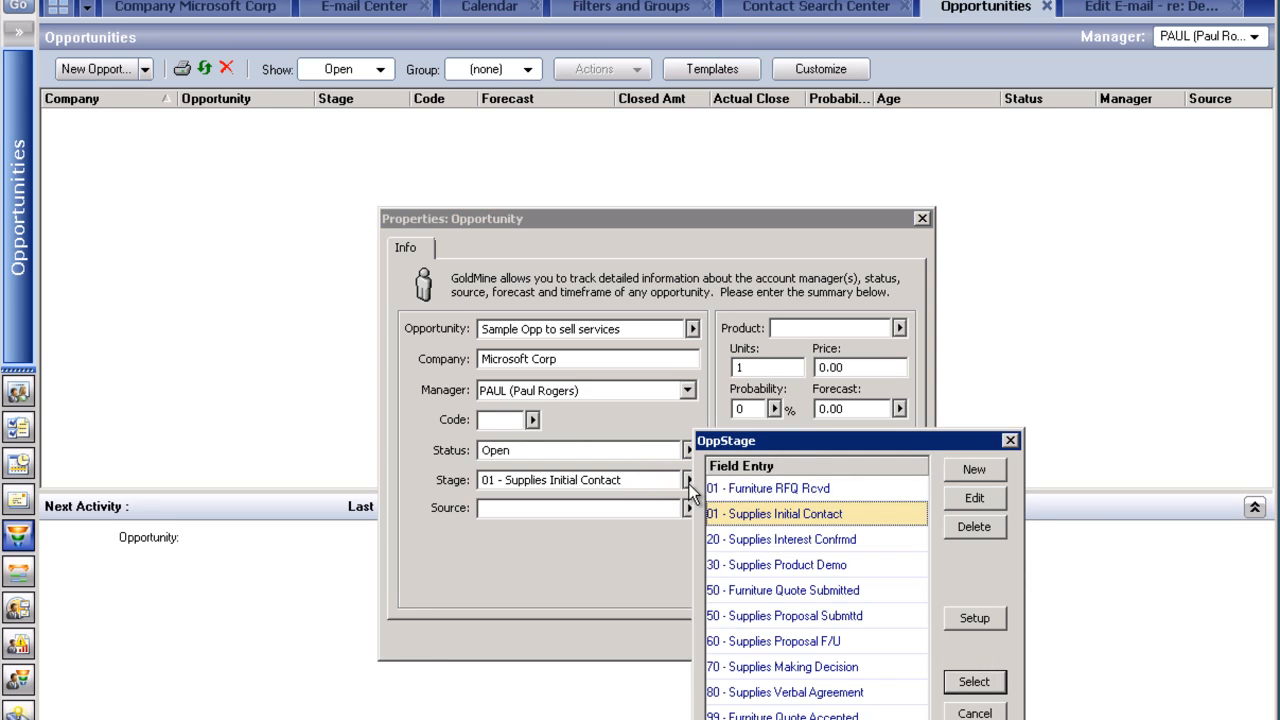
{"action": "left_click", "coordinate": [785, 489]}
{"action": "left_click_drag", "start_coordinate": [778, 442], "coordinate": [826, 294]}
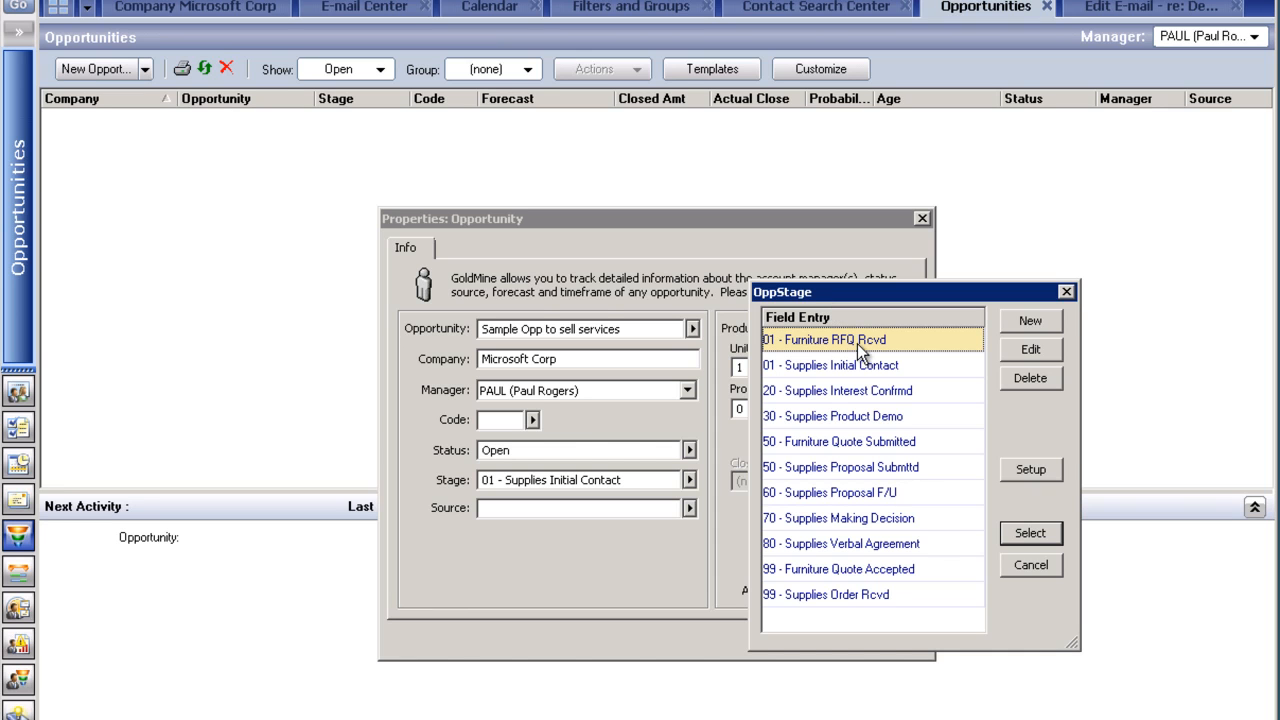
{"action": "left_click", "coordinate": [845, 367]}
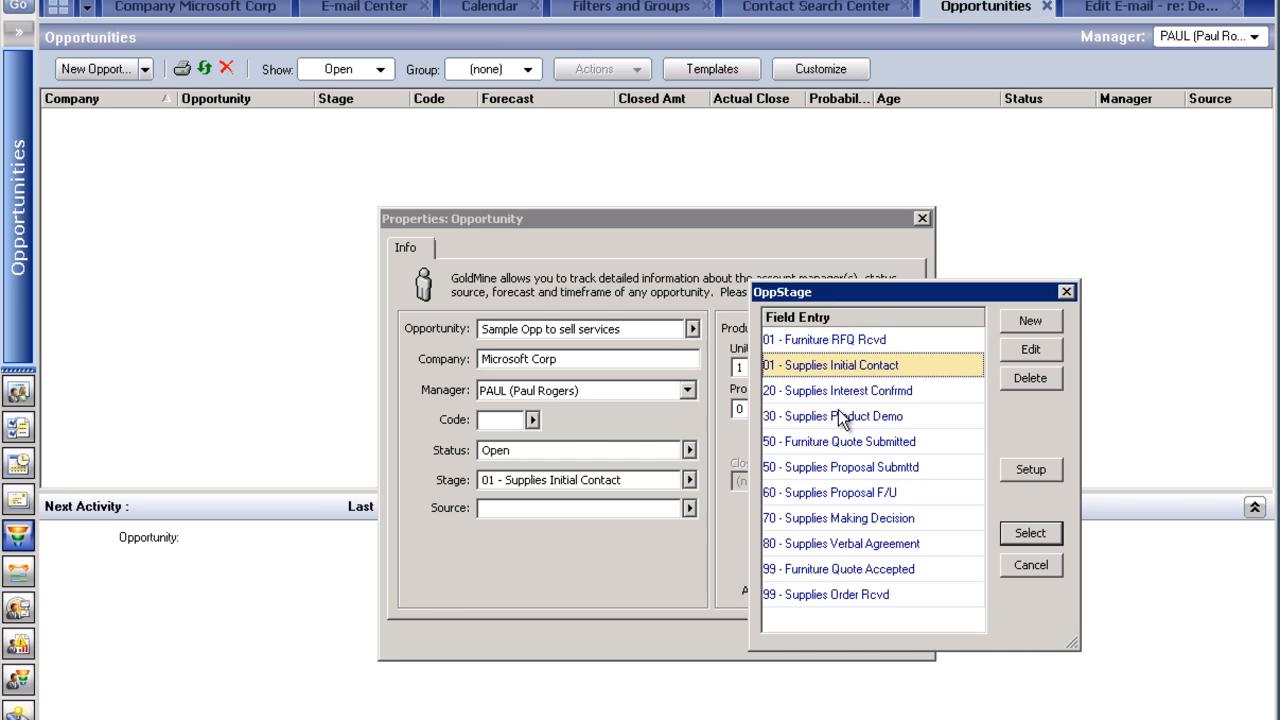
{"action": "left_click", "coordinate": [850, 572]}
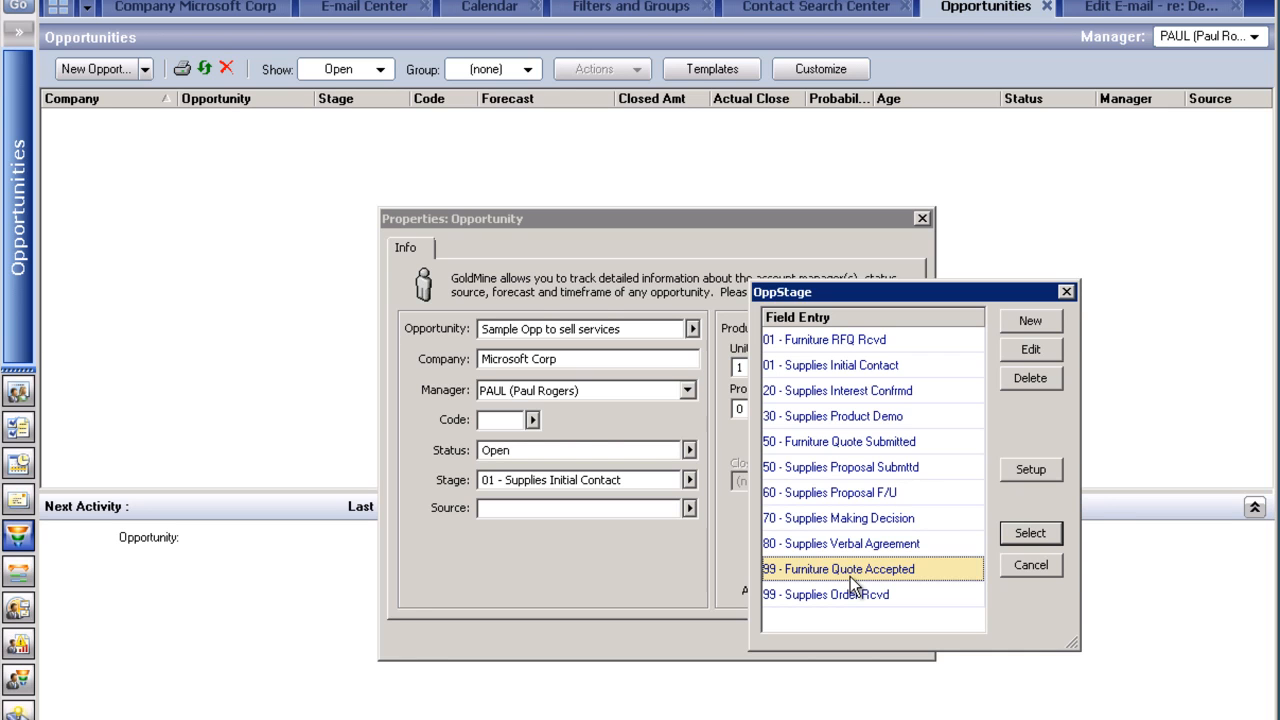
{"action": "left_click", "coordinate": [1028, 566]}
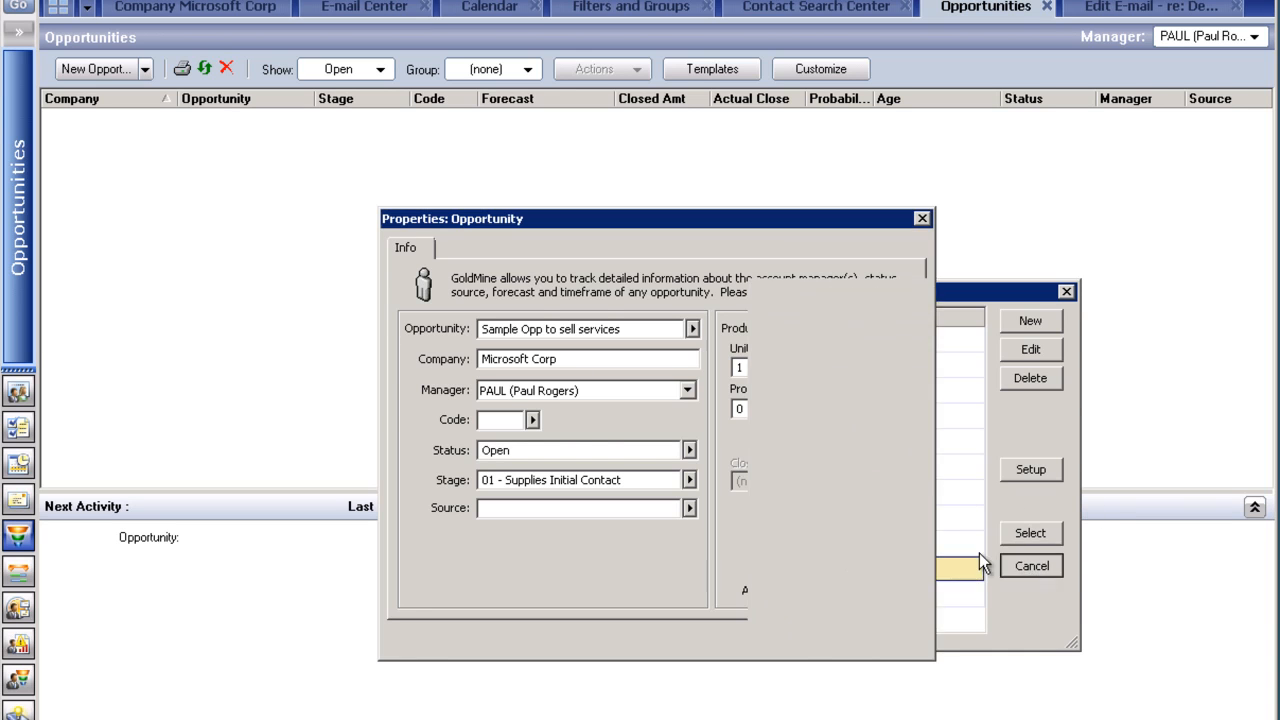
Step: Set the opportunity's Code to SUP using the Supplies lookup entry
{"action": "left_click", "coordinate": [532, 420]}
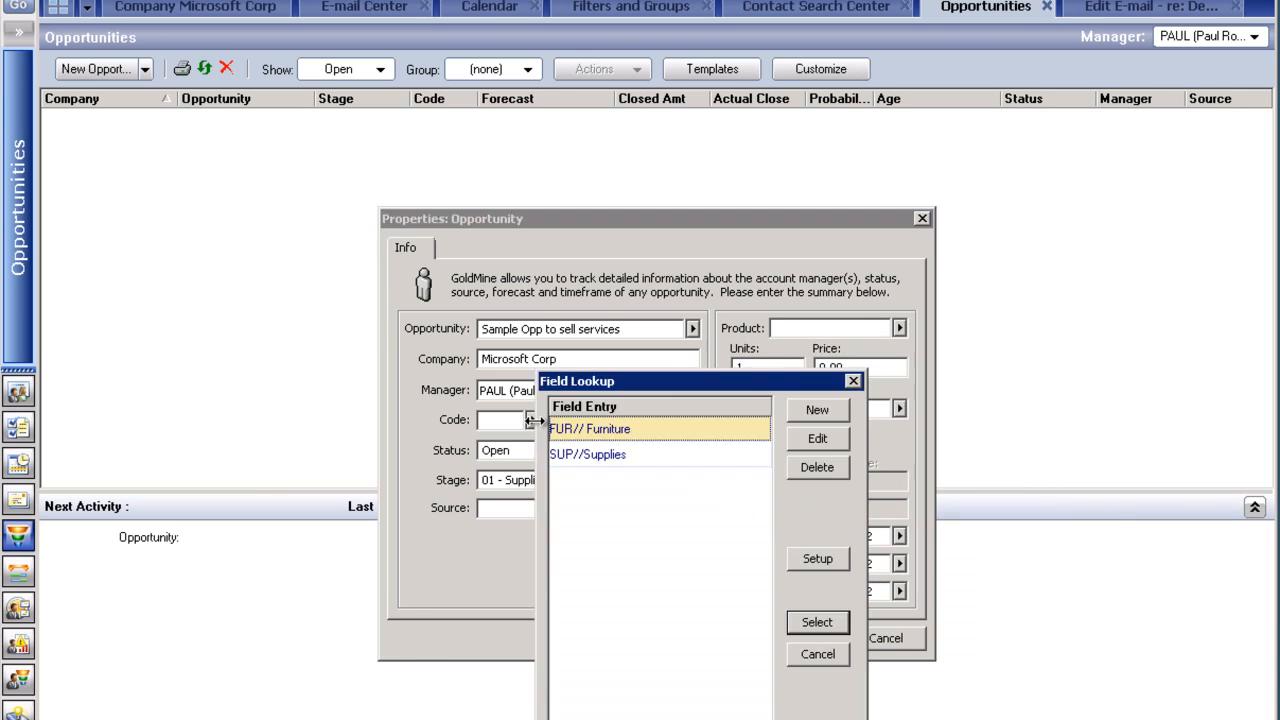
{"action": "left_click_drag", "start_coordinate": [633, 385], "coordinate": [665, 346]}
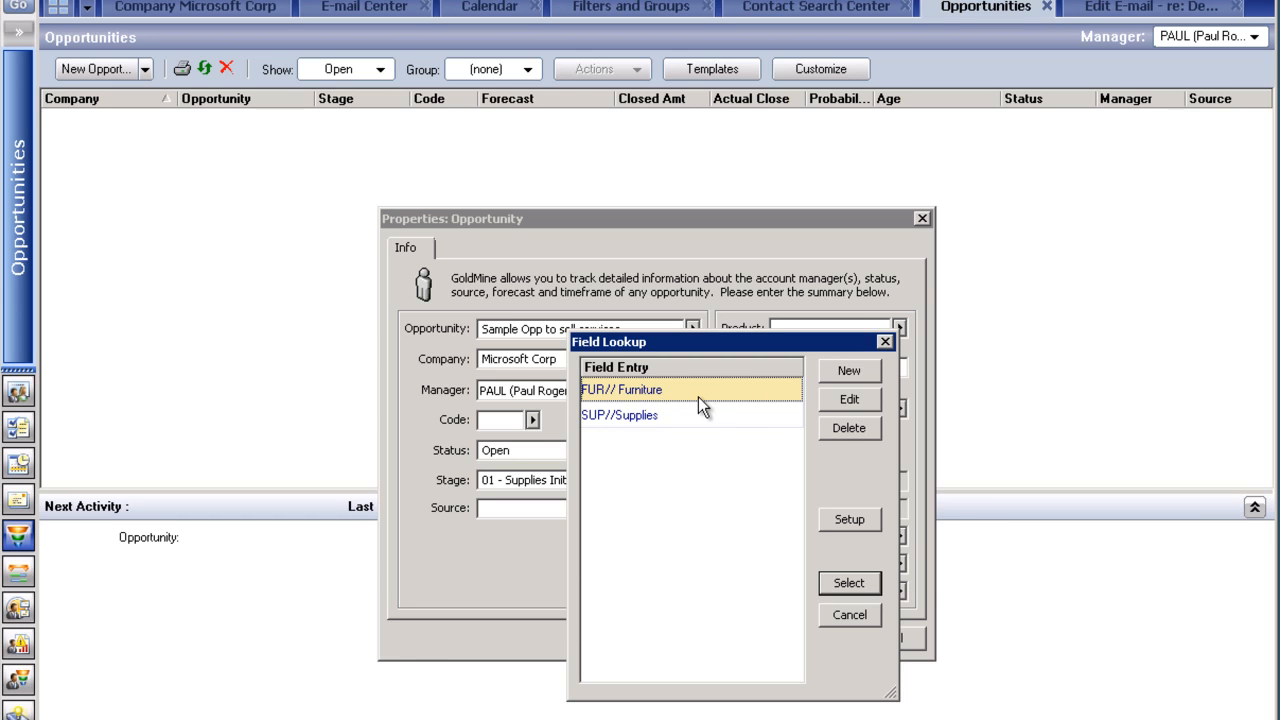
{"action": "left_click", "coordinate": [676, 416]}
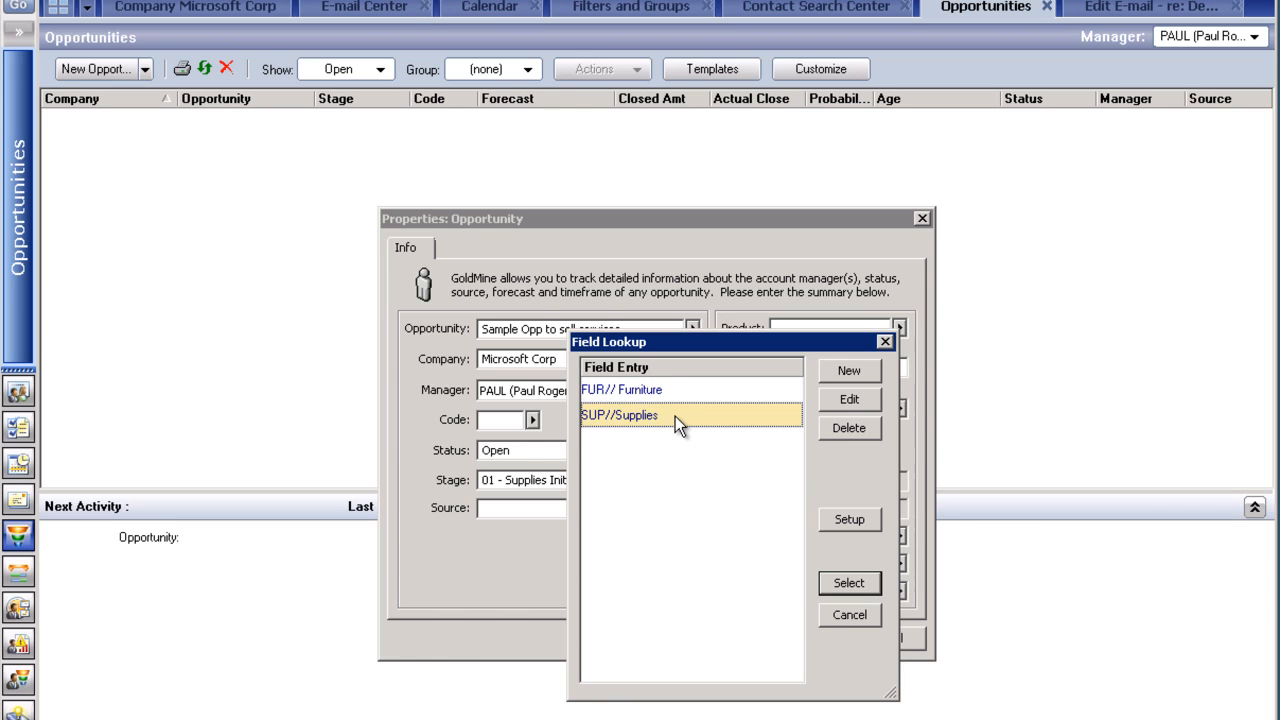
{"action": "double_click", "coordinate": [675, 416]}
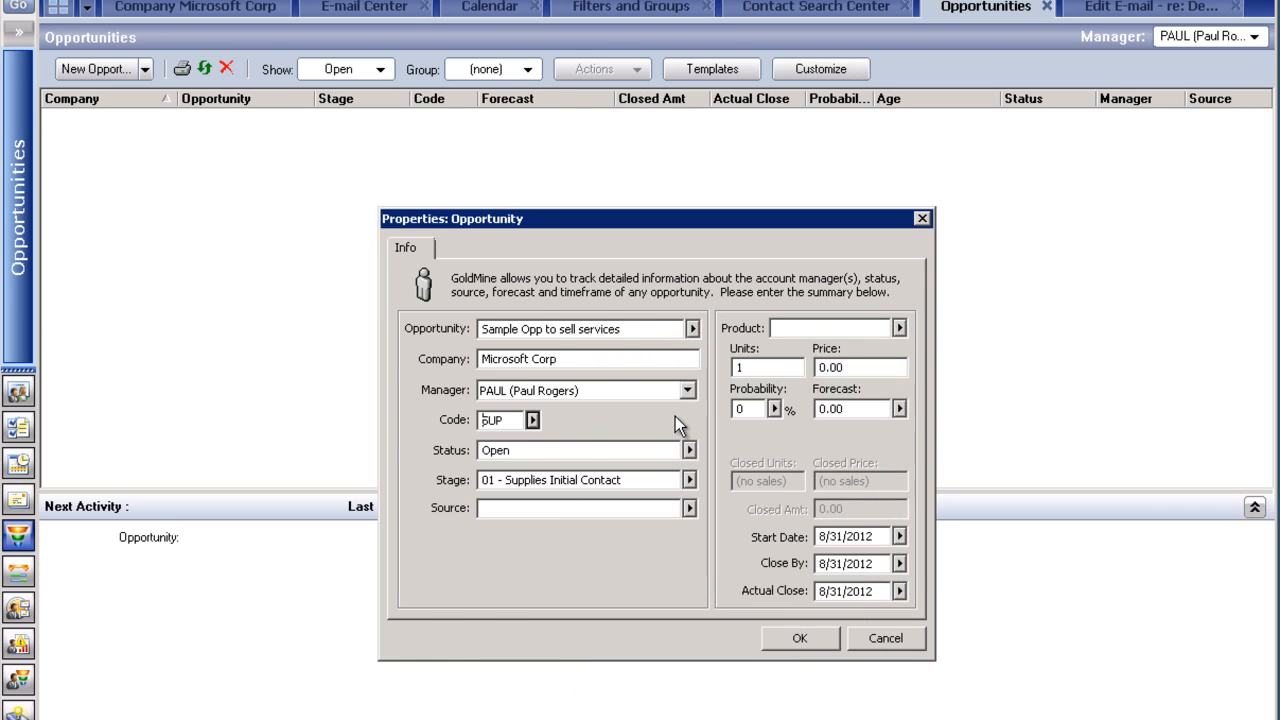
Step: Configure the Stage field's lookup list to depend on the Opportunity/Project (OPMGR) field CYCLE
{"action": "left_click", "coordinate": [689, 481]}
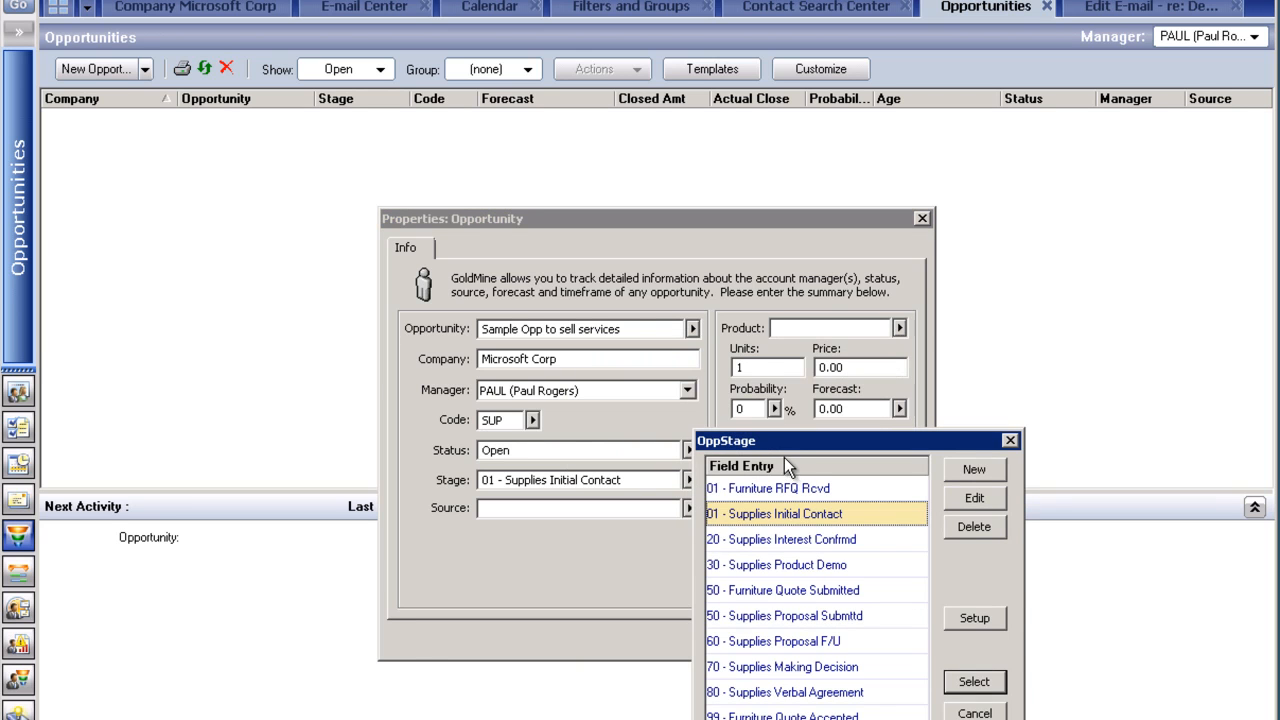
{"action": "left_click_drag", "start_coordinate": [784, 444], "coordinate": [815, 294]}
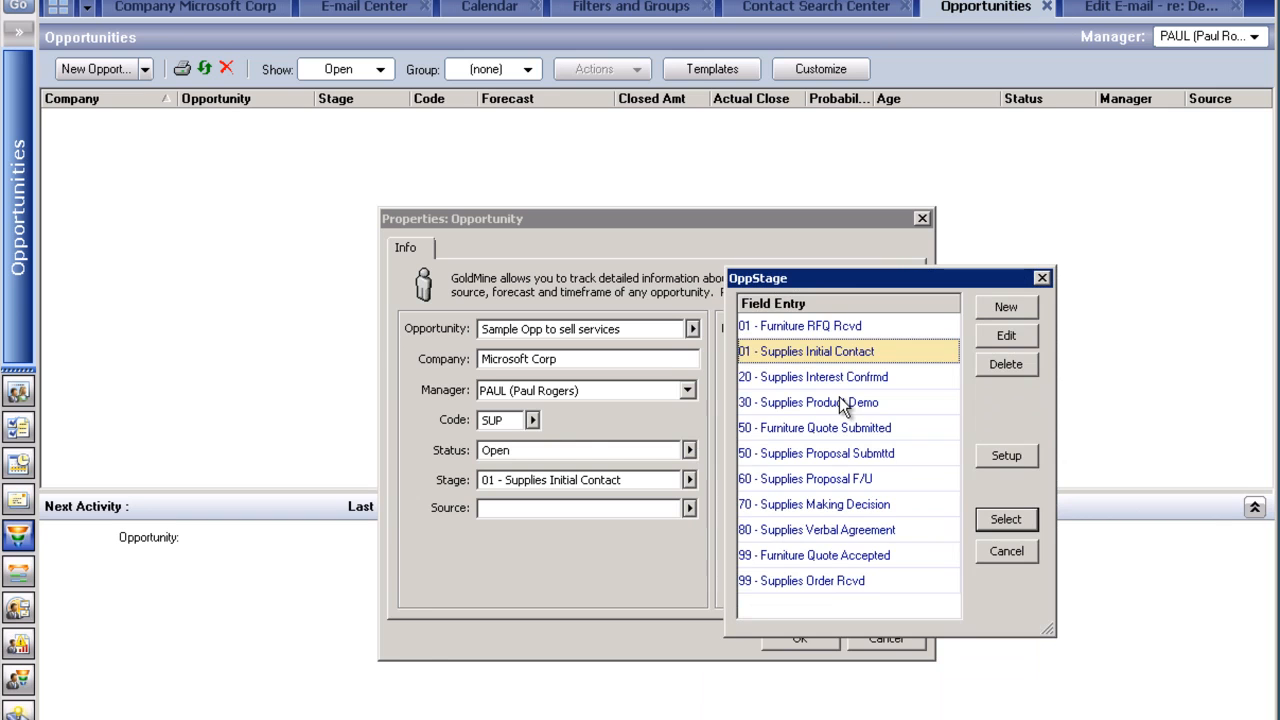
{"action": "left_click", "coordinate": [848, 480]}
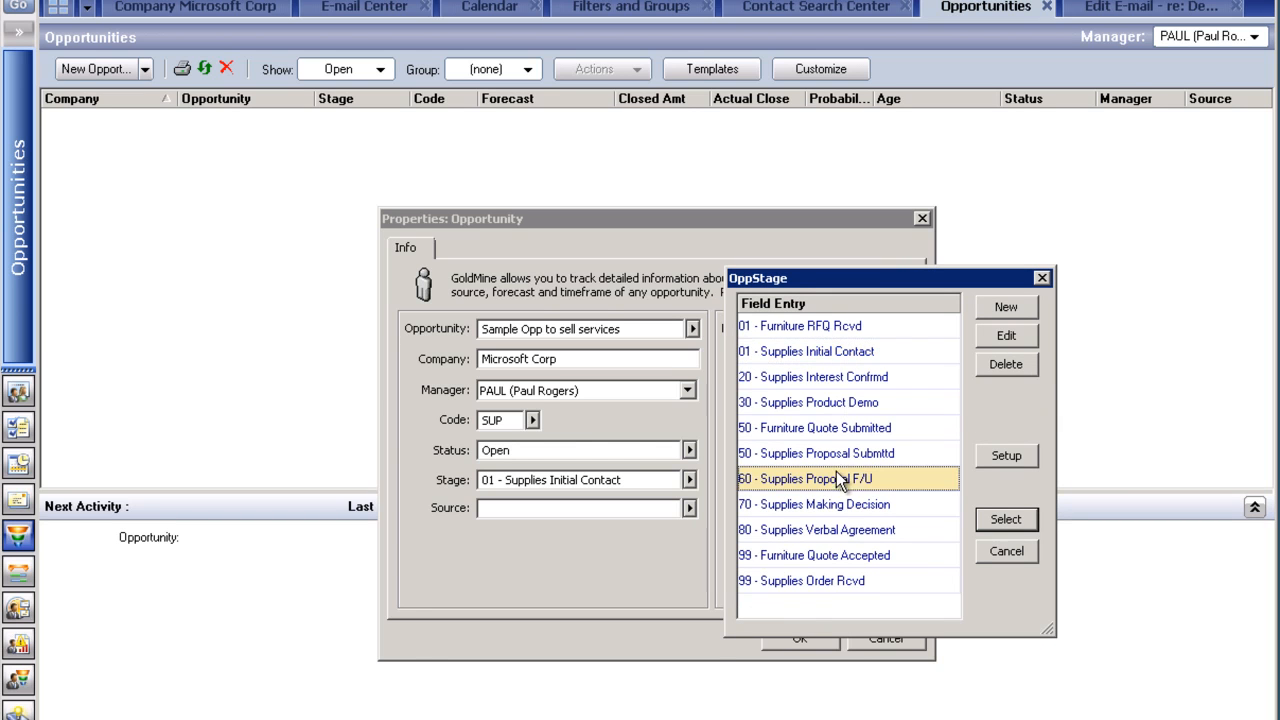
{"action": "left_click", "coordinate": [838, 558]}
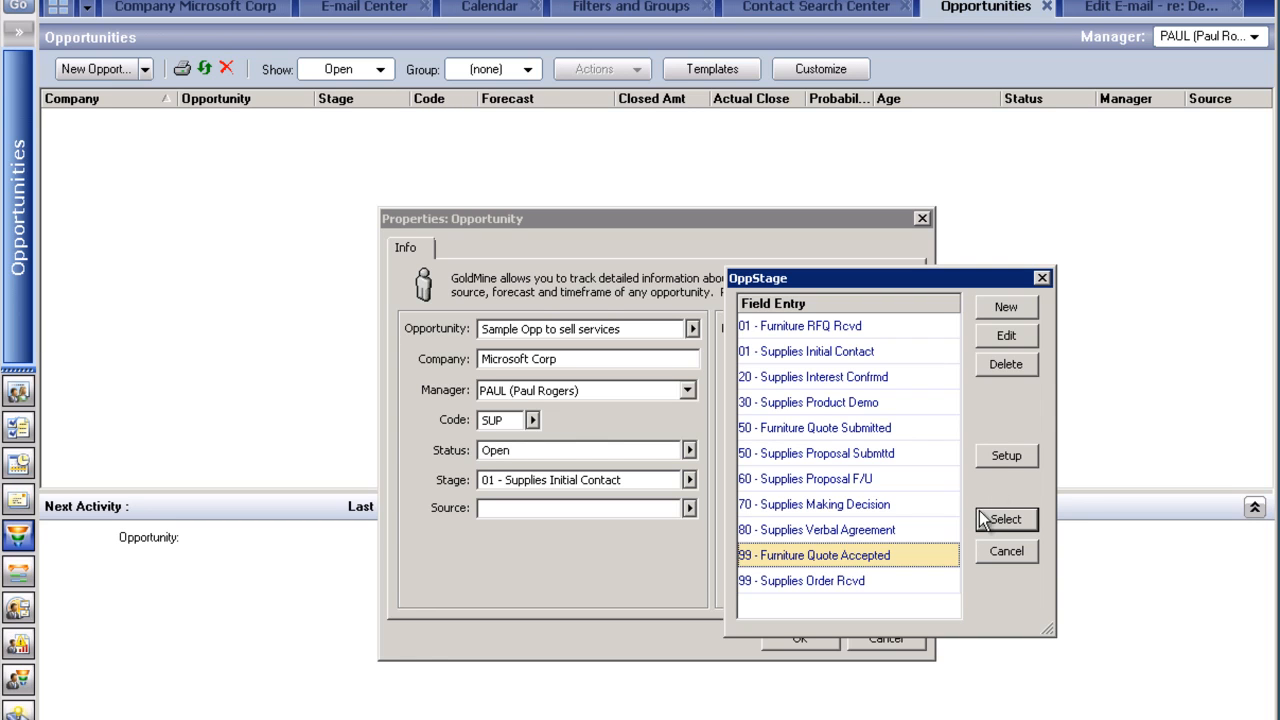
{"action": "left_click", "coordinate": [1006, 456]}
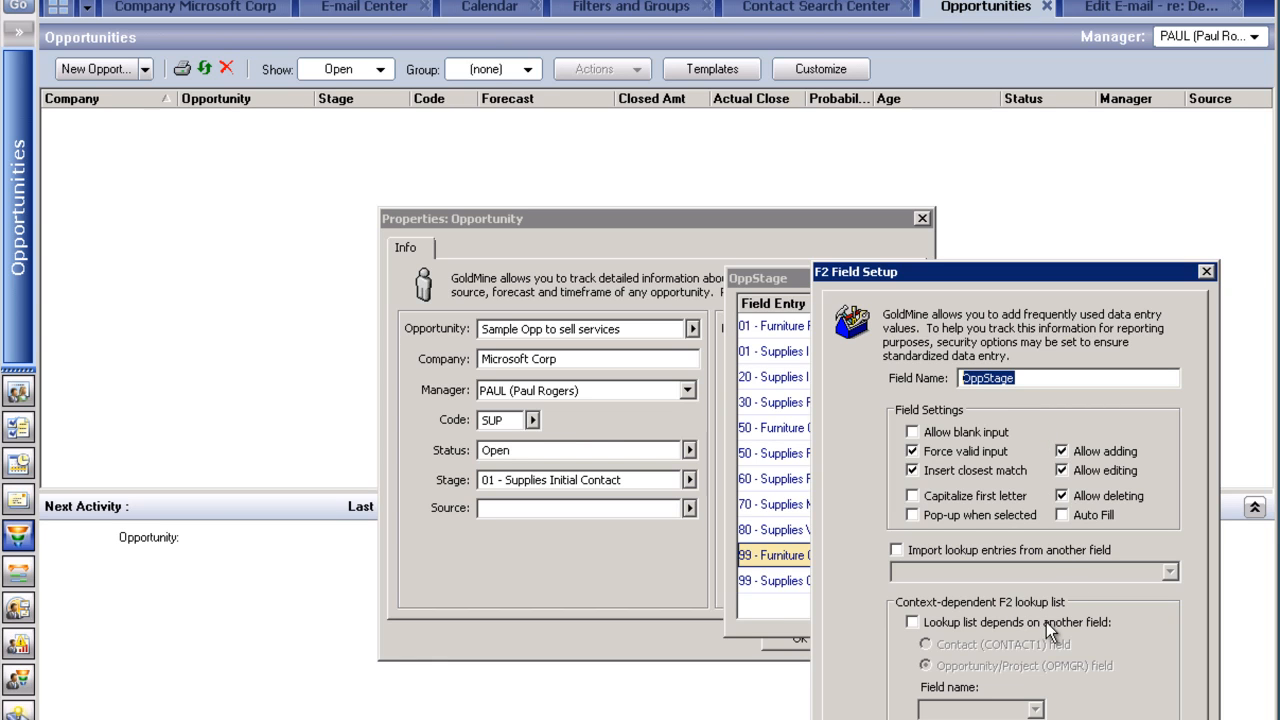
{"action": "left_click", "coordinate": [953, 628]}
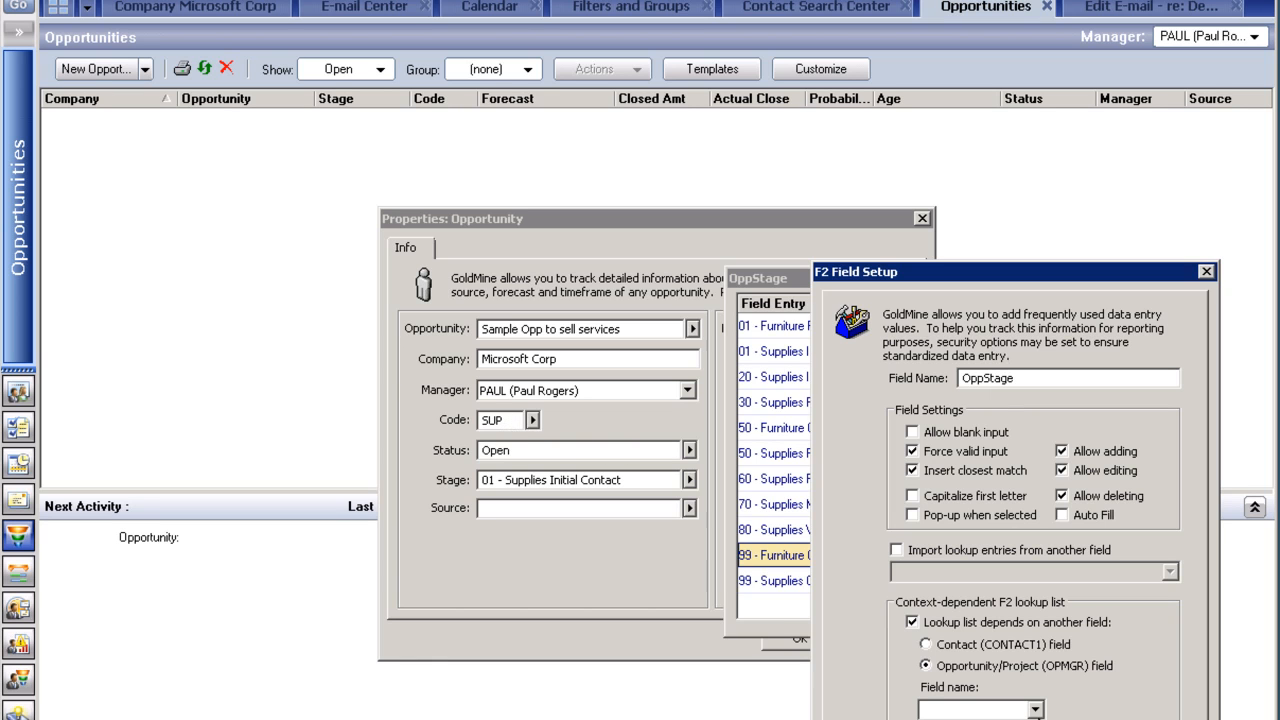
{"action": "left_click", "coordinate": [1001, 646]}
{"action": "left_click", "coordinate": [991, 666]}
{"action": "left_click", "coordinate": [975, 716]}
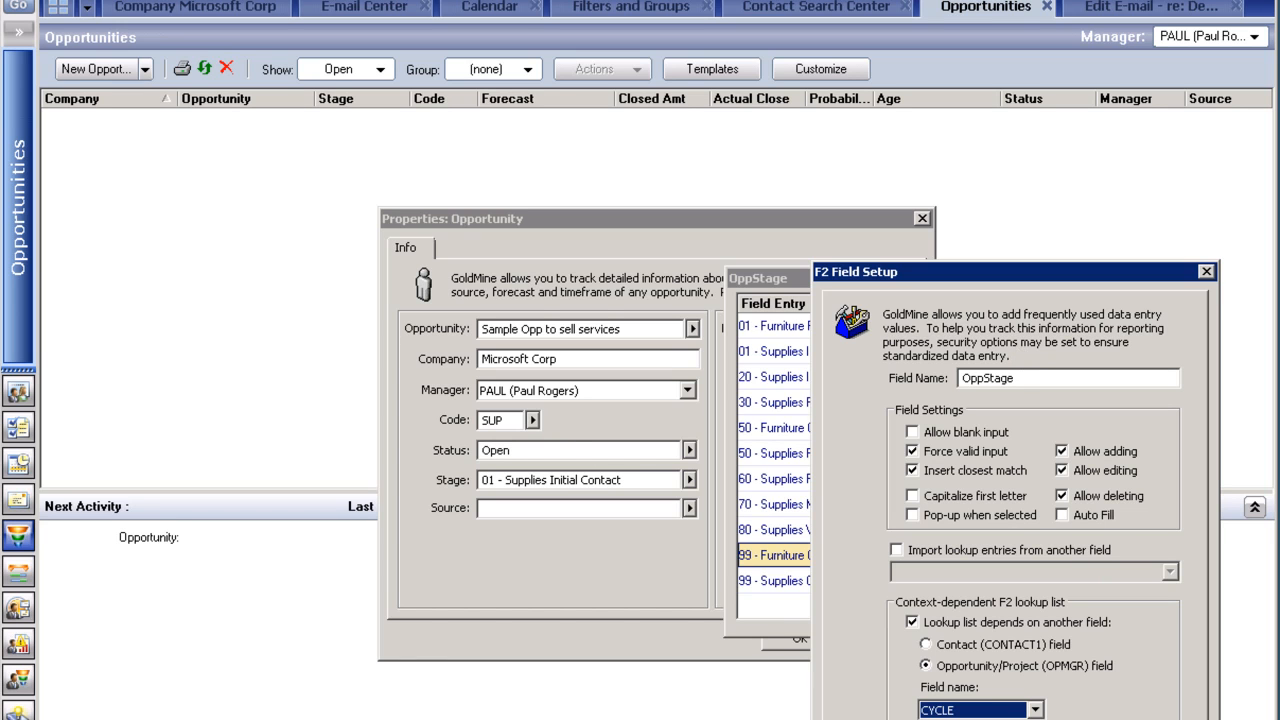
{"action": "key", "text": "Return"}
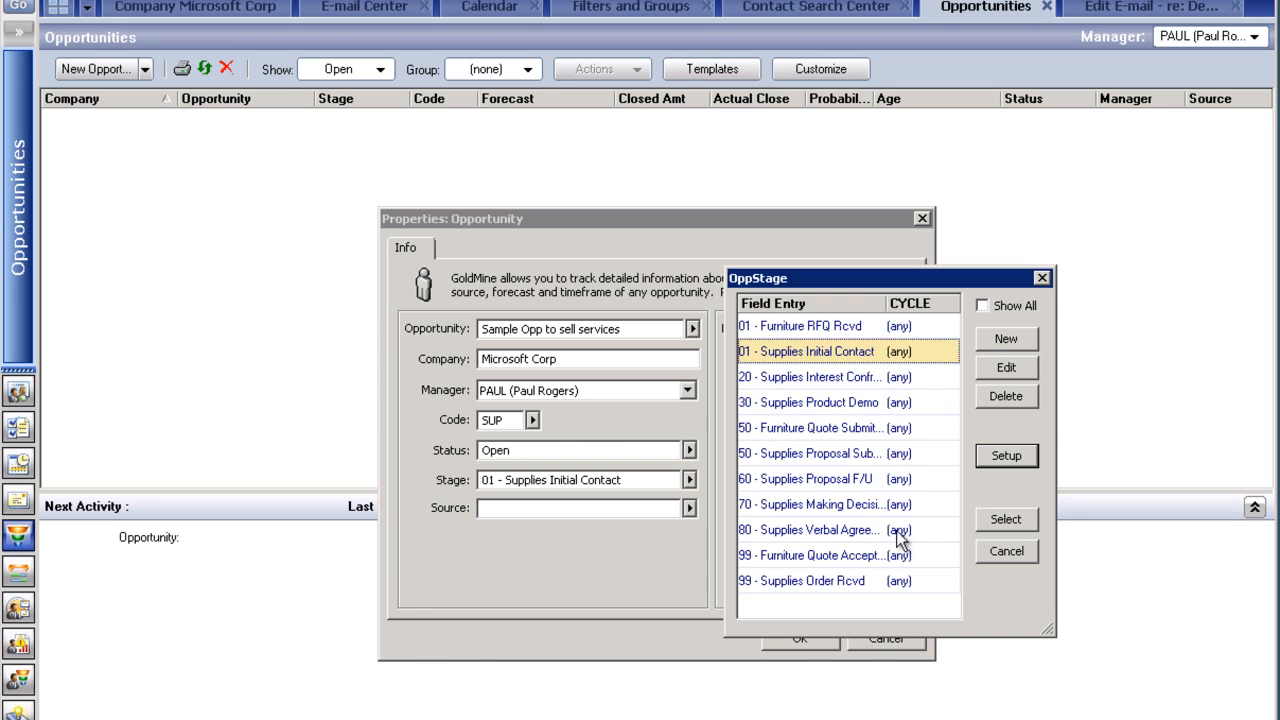
Step: Edit the stage entry "01 - Furniture RFQ Rcvd" and enable its restriction to be valid only when CYCLE contains a value
{"action": "left_click", "coordinate": [1011, 307]}
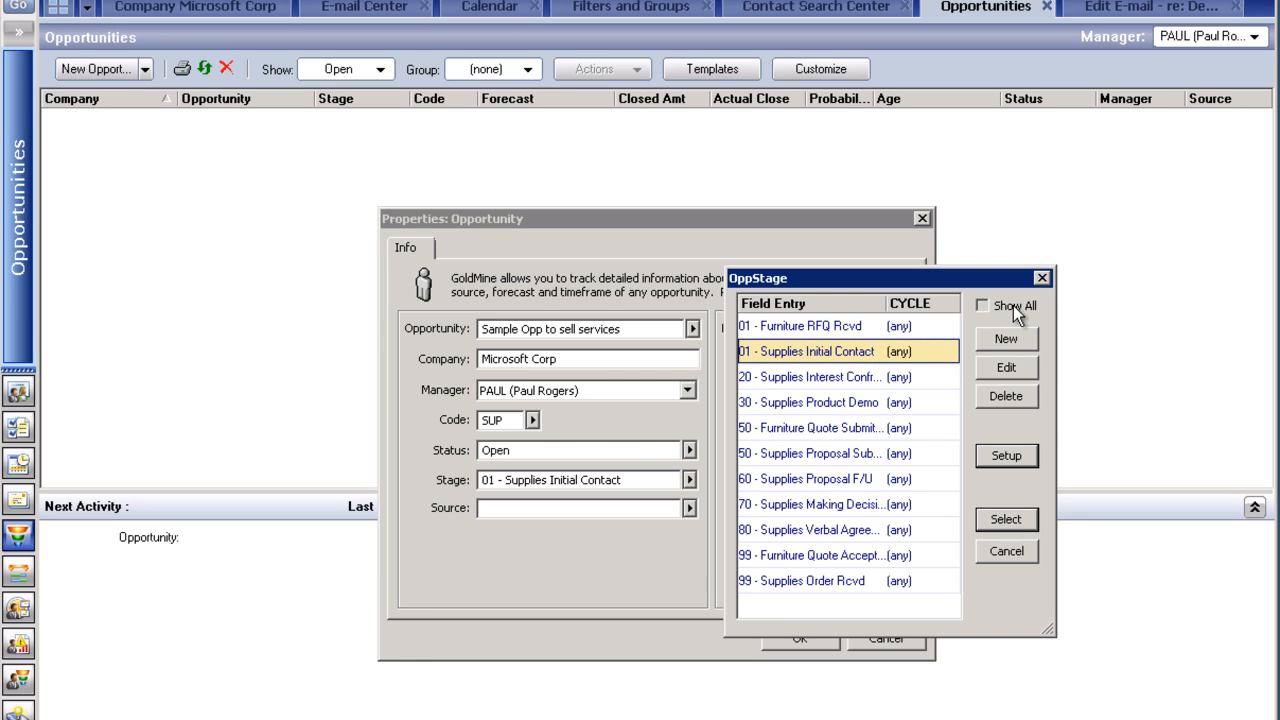
{"action": "left_click", "coordinate": [1014, 312]}
{"action": "left_click", "coordinate": [840, 329]}
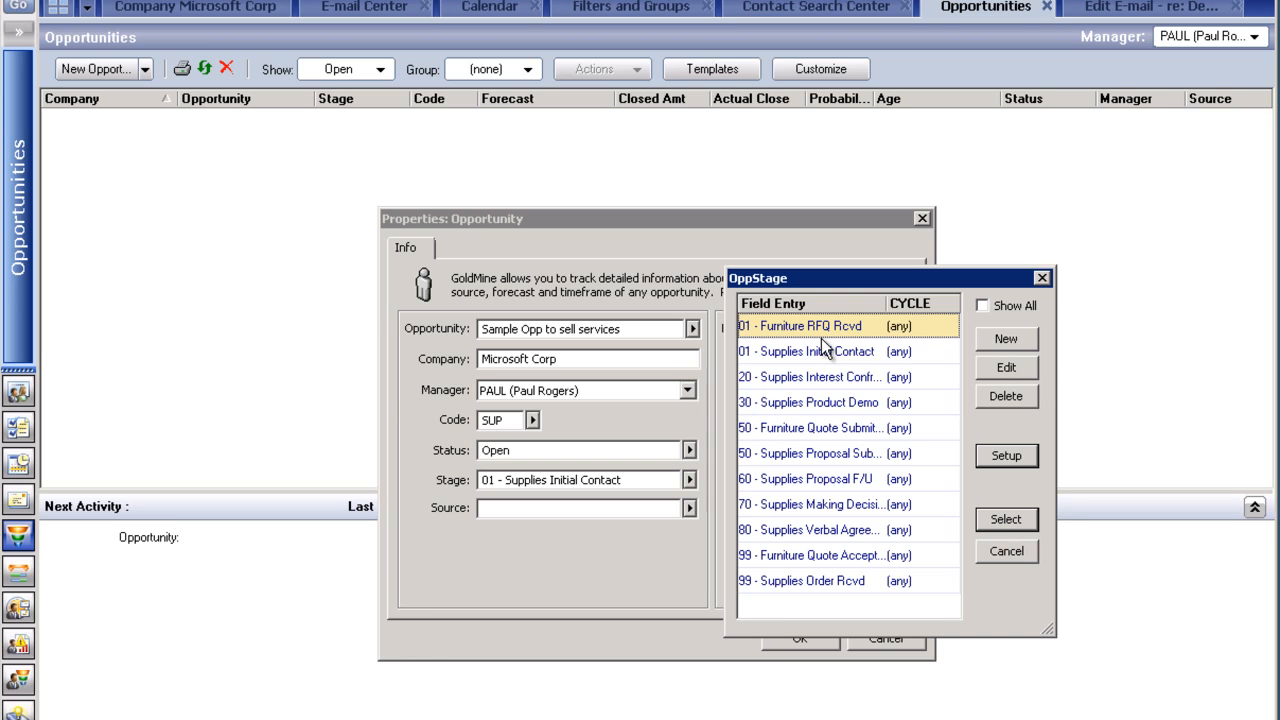
{"action": "left_click", "coordinate": [1014, 367]}
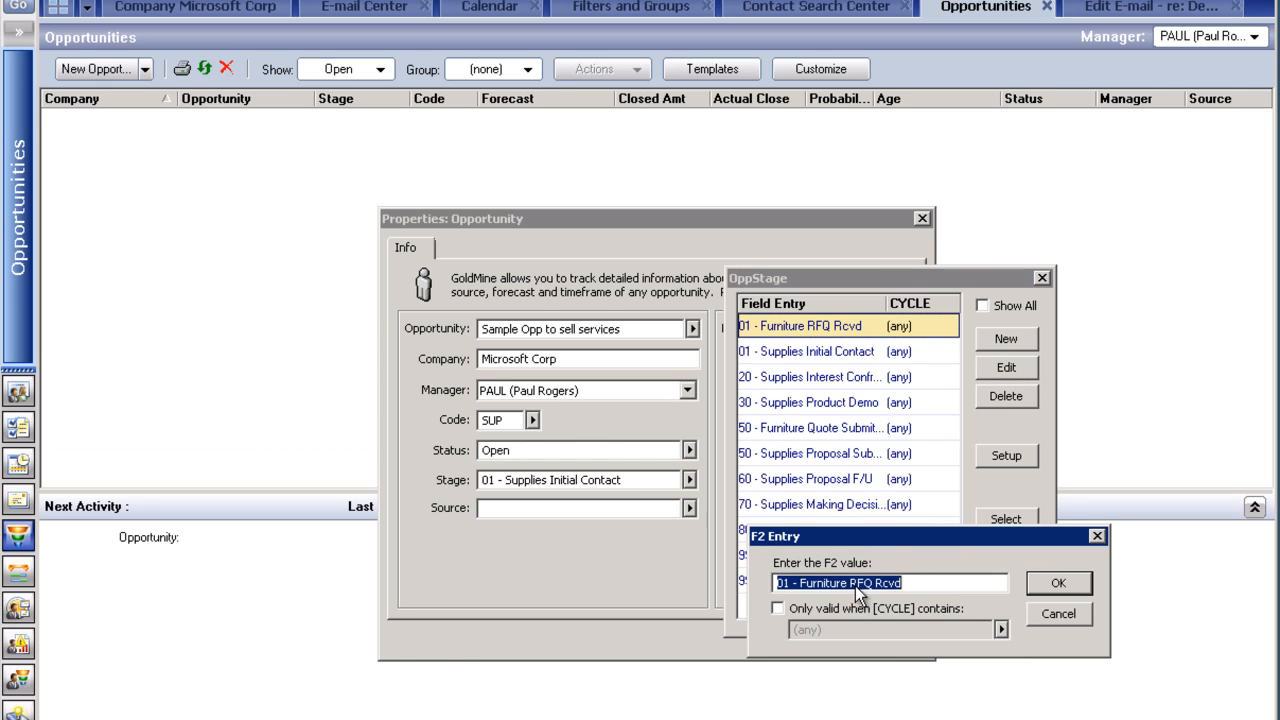
{"action": "left_click_drag", "start_coordinate": [868, 540], "coordinate": [852, 487]}
{"action": "left_click", "coordinate": [915, 535]}
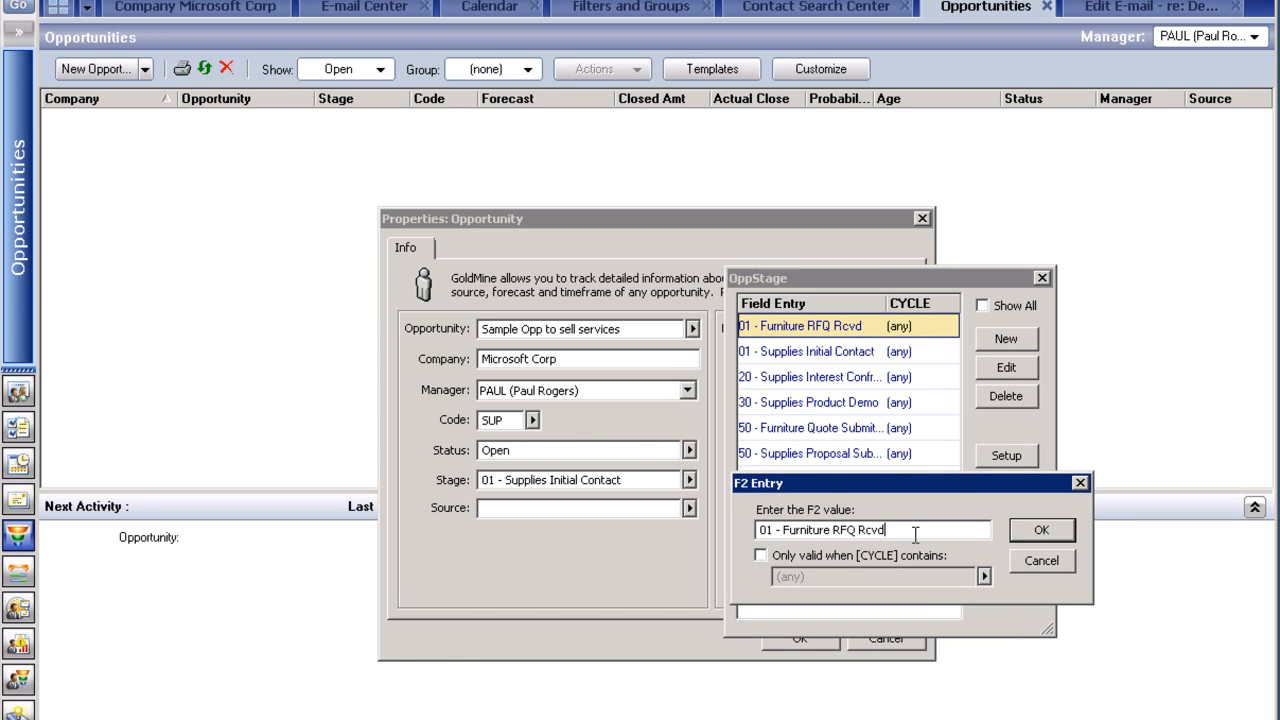
{"action": "left_click", "coordinate": [829, 560]}
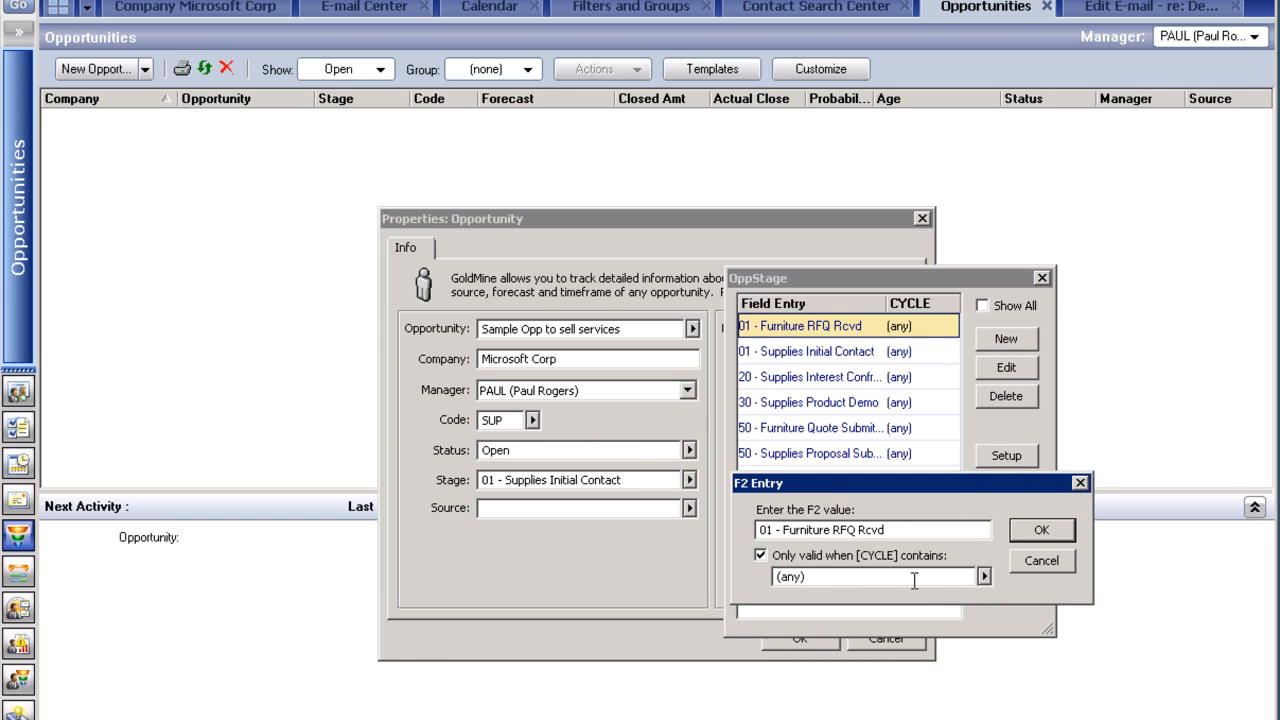
{"action": "left_click", "coordinate": [983, 577]}
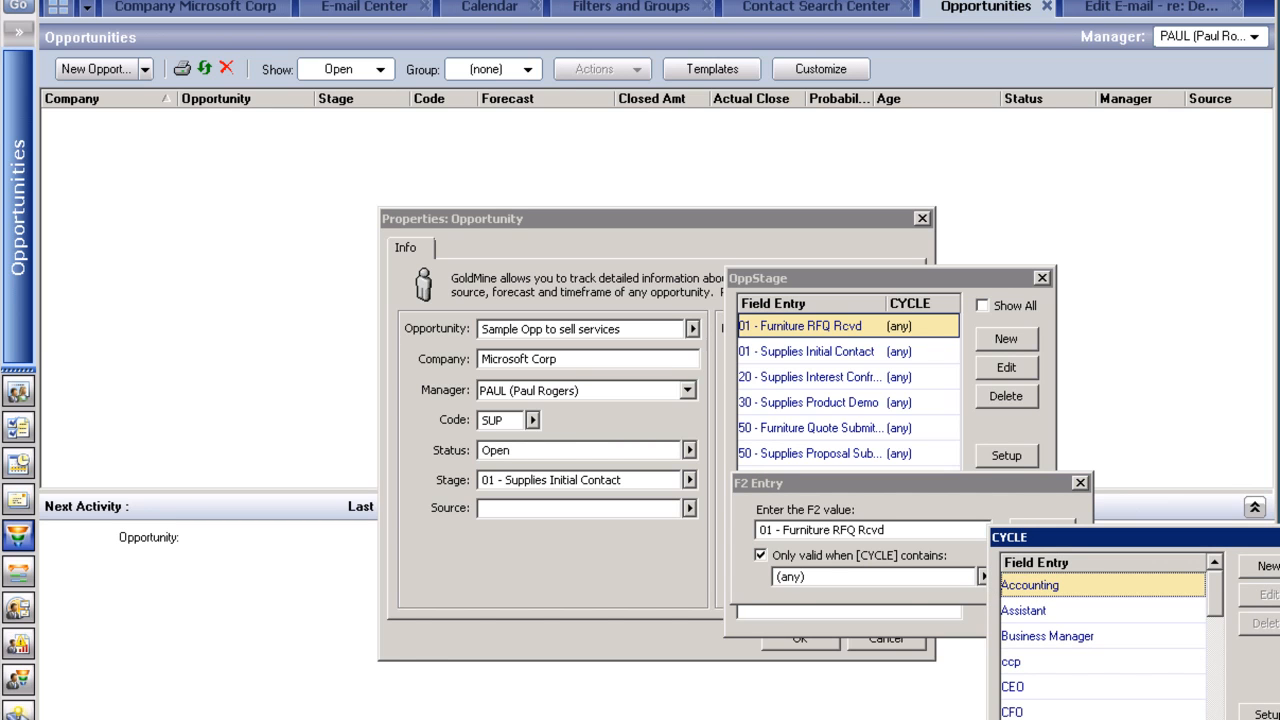
{"action": "left_click_drag", "start_coordinate": [1203, 547], "coordinate": [1005, 316]}
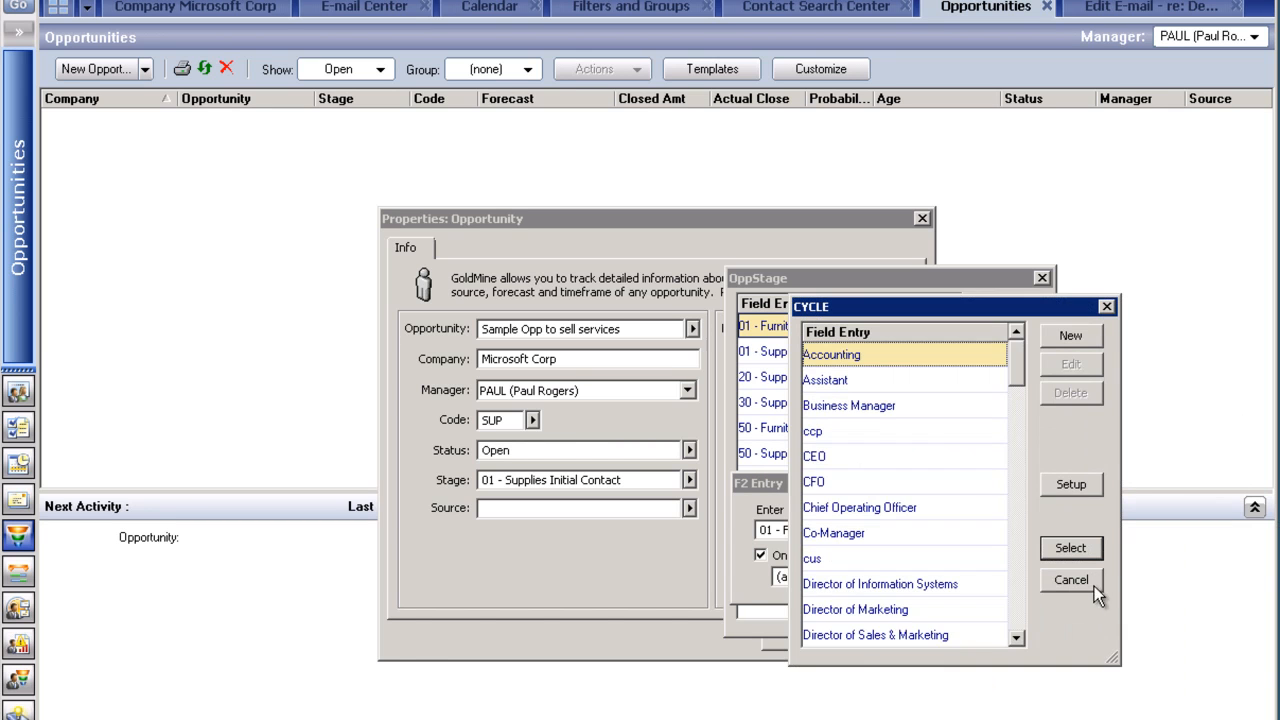
{"action": "left_click", "coordinate": [1024, 546]}
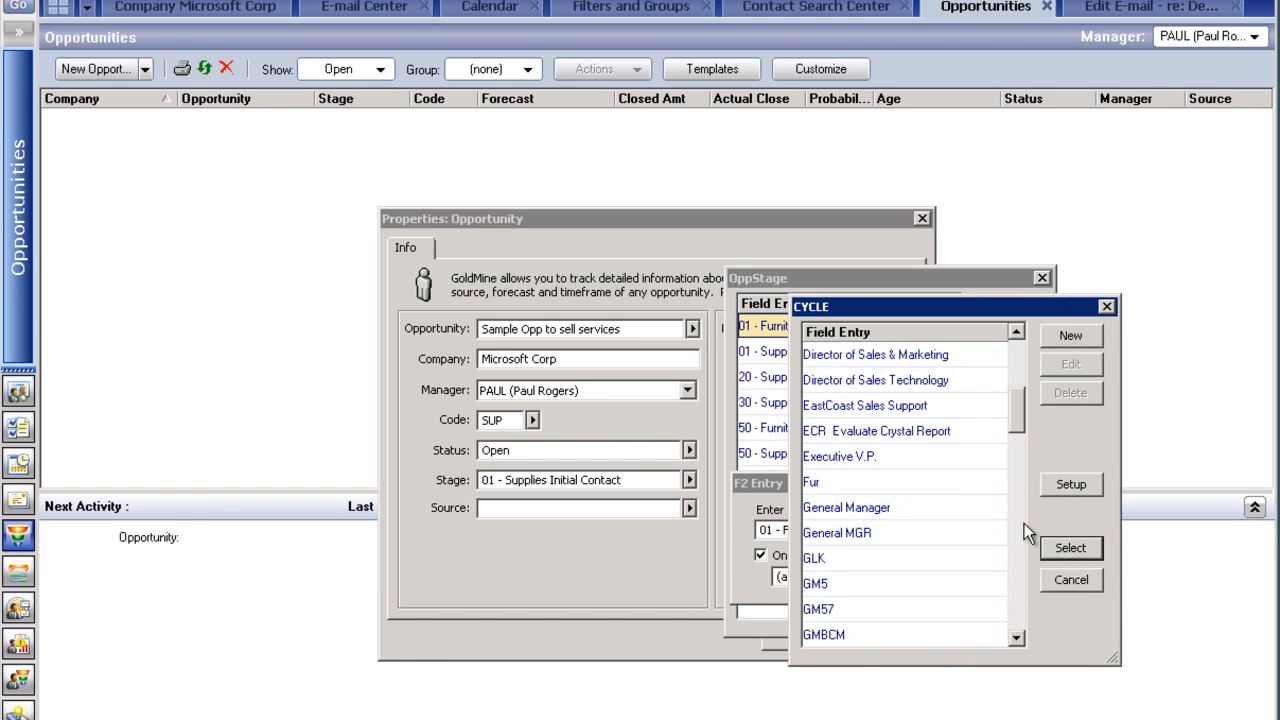
{"action": "left_click", "coordinate": [1070, 580]}
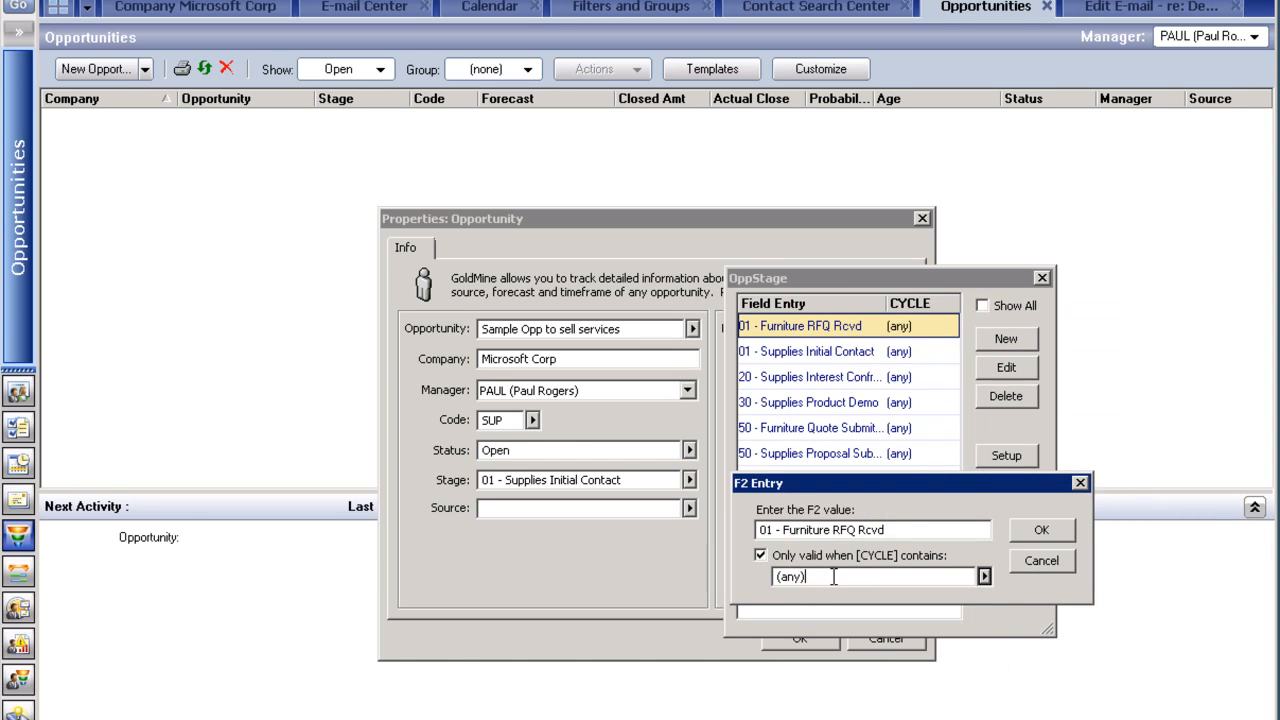
Step: Set the CYCLE condition of the stage entry "01 - Furniture RFQ Rcvd" to FUR and save the entry
{"action": "type", "text": "FUR"}
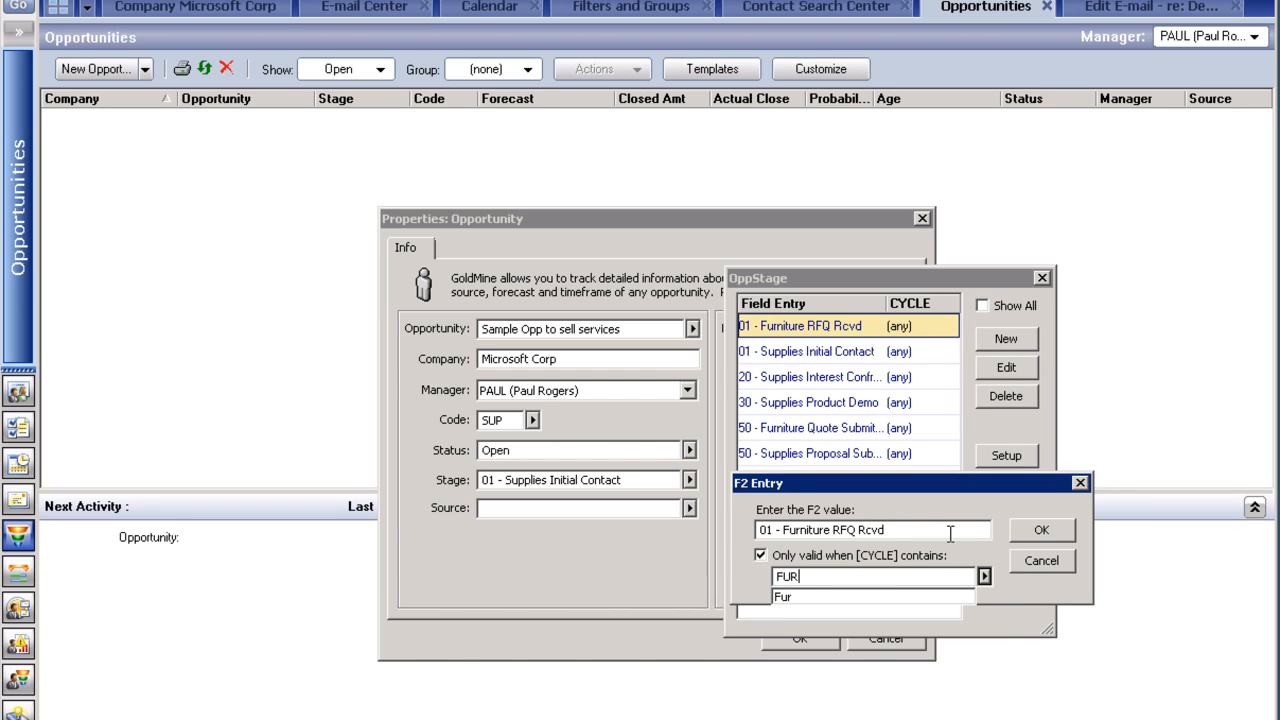
{"action": "key", "text": "Tab"}
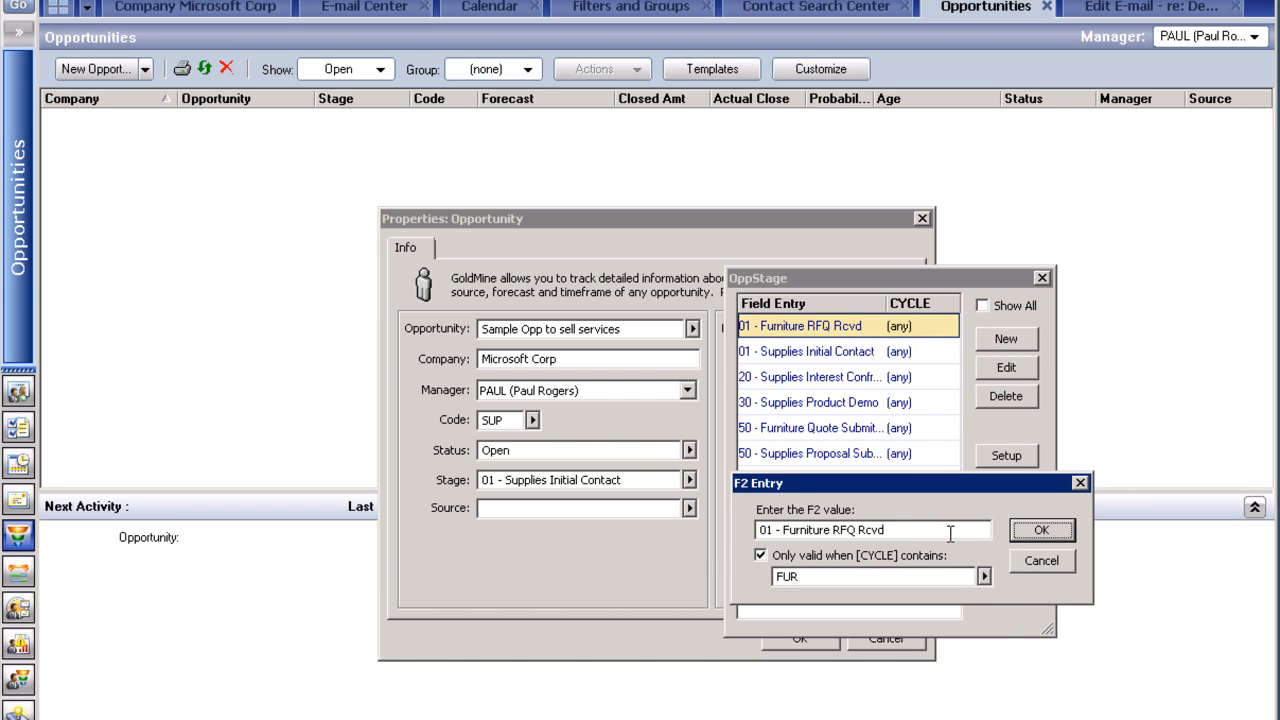
{"action": "left_click", "coordinate": [1049, 536]}
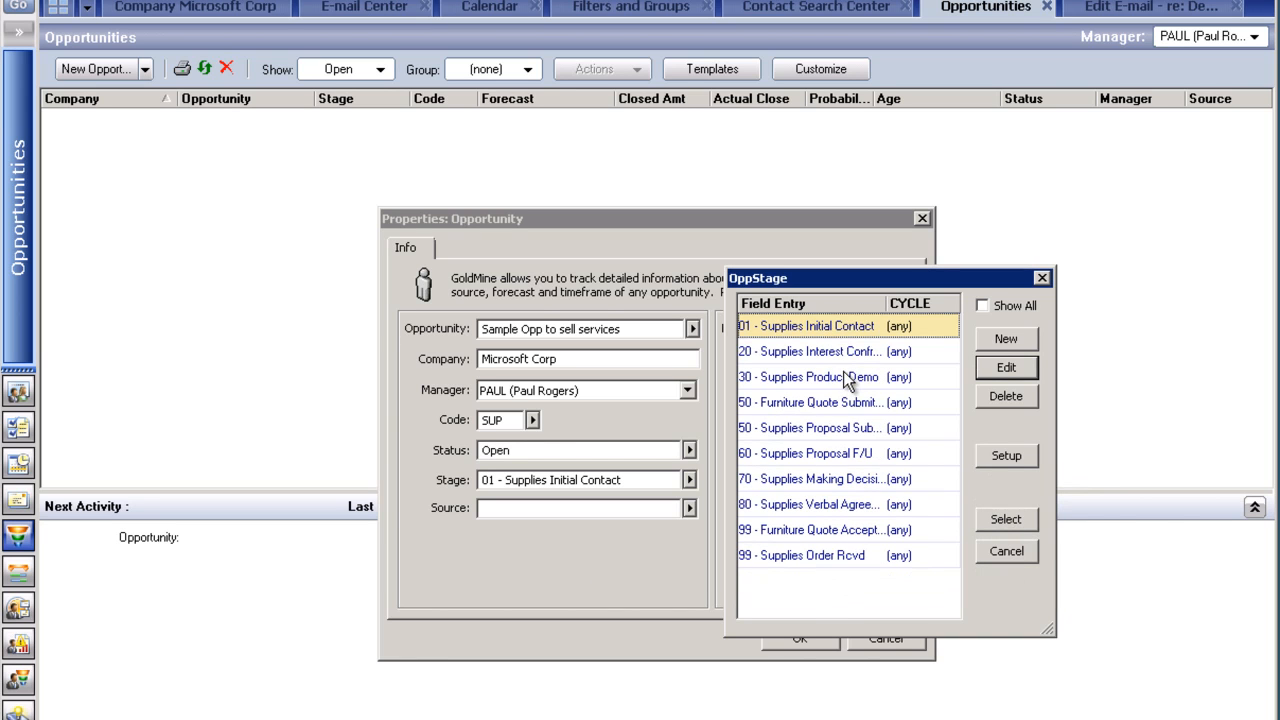
Step: Restrict the stage entry "50 - Furniture Quote Submitted" to be valid only when CYCLE contains FUR
{"action": "left_click", "coordinate": [819, 403]}
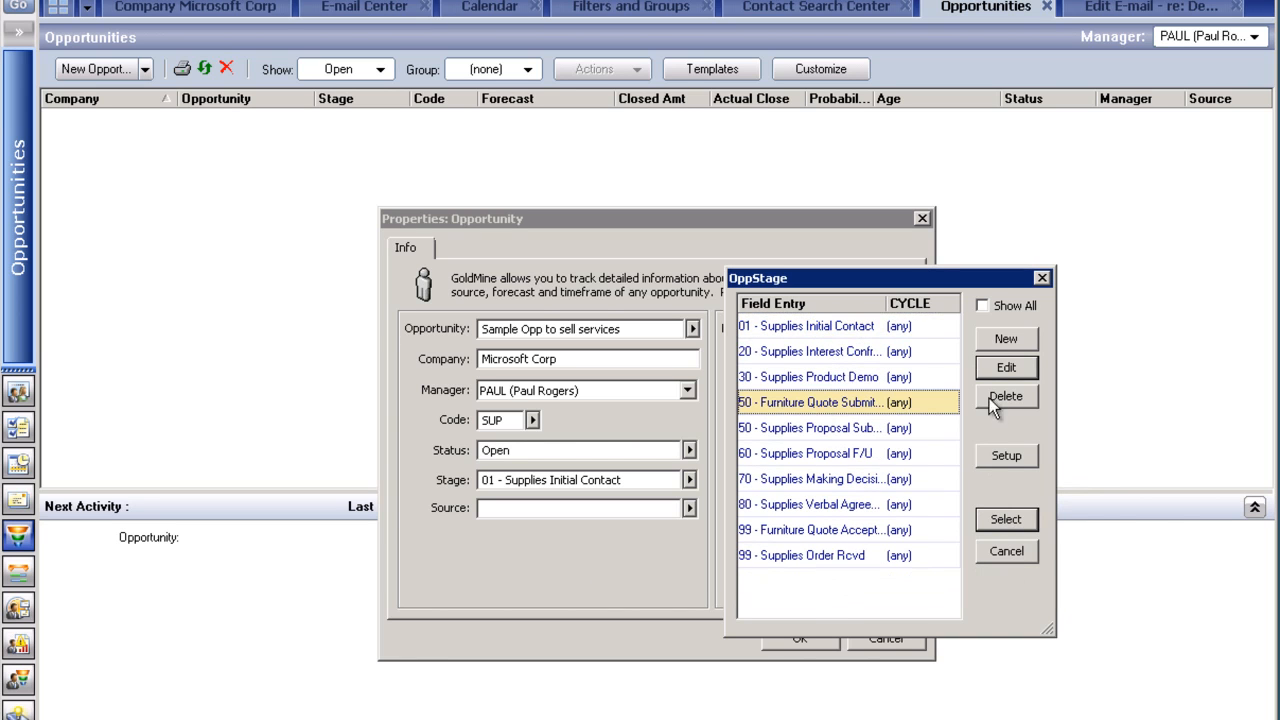
{"action": "left_click", "coordinate": [1005, 369]}
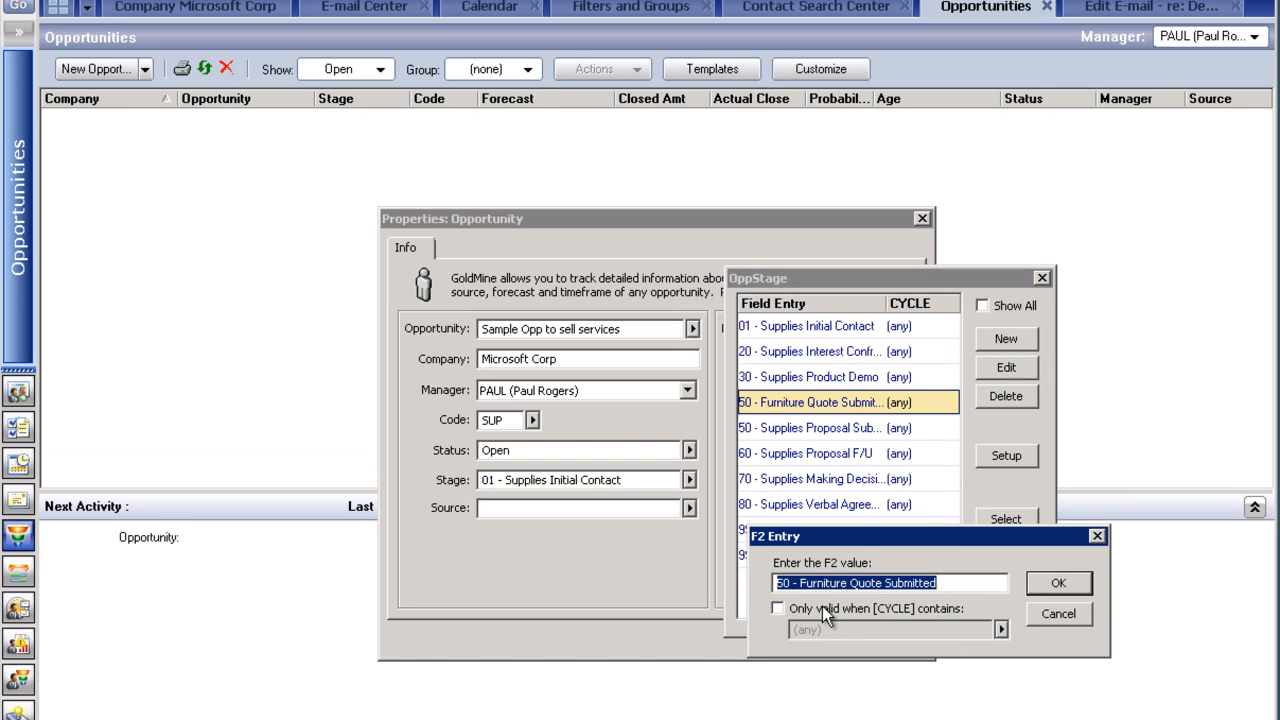
{"action": "left_click", "coordinate": [822, 606]}
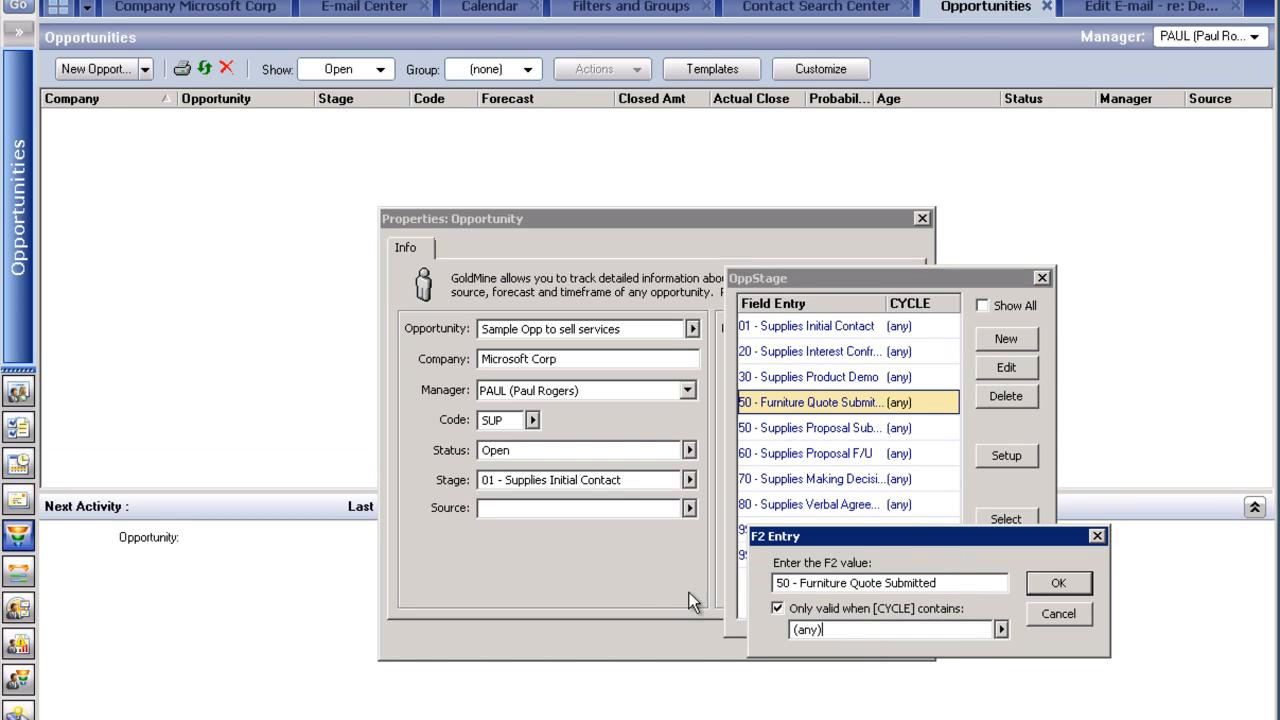
{"action": "key", "text": "shift+Home"}
{"action": "type", "text": "FUR"}
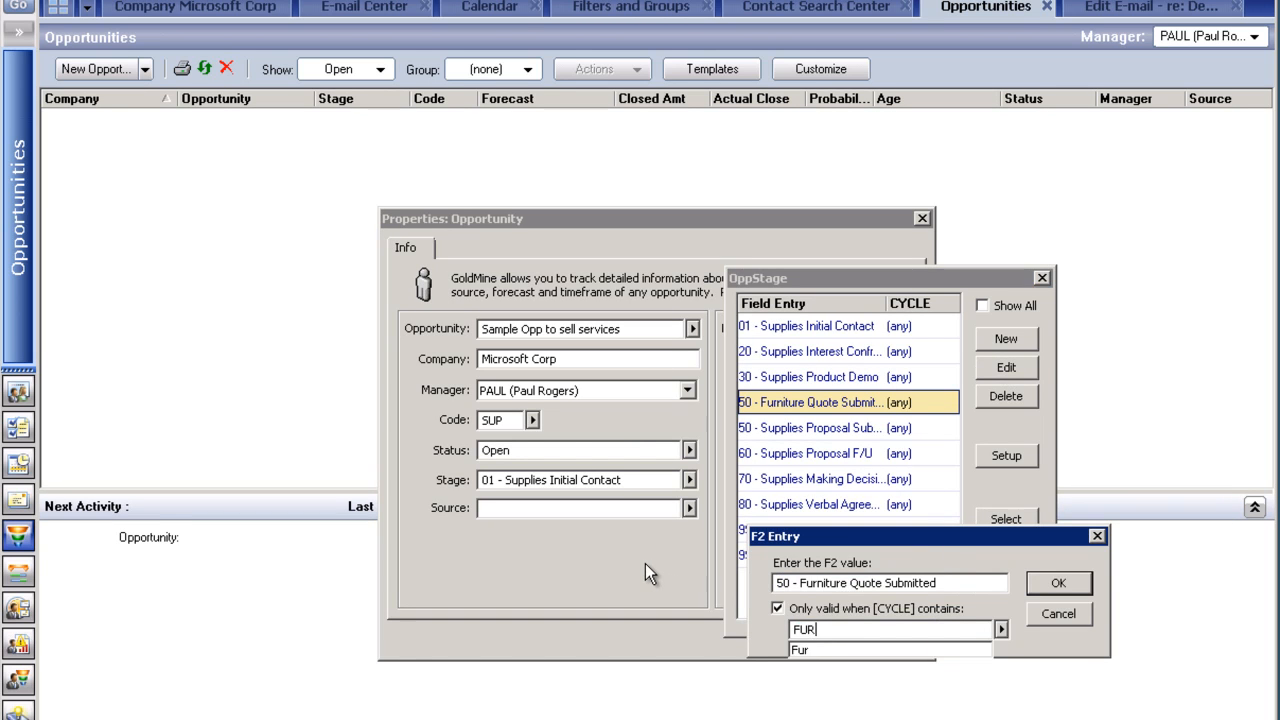
{"action": "left_click", "coordinate": [1070, 584]}
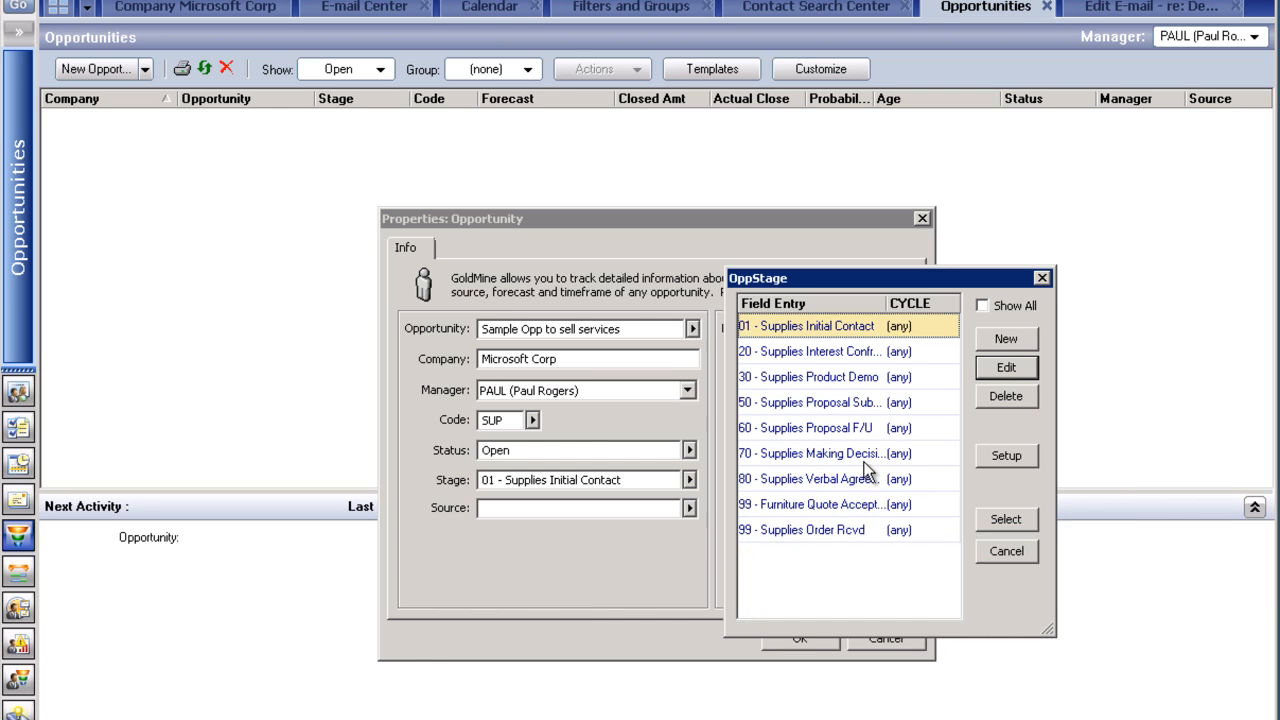
Step: Restrict the stage entry "99 - Furniture Quote Accepted" to be valid only when CYCLE contains FUR
{"action": "left_click", "coordinate": [831, 507]}
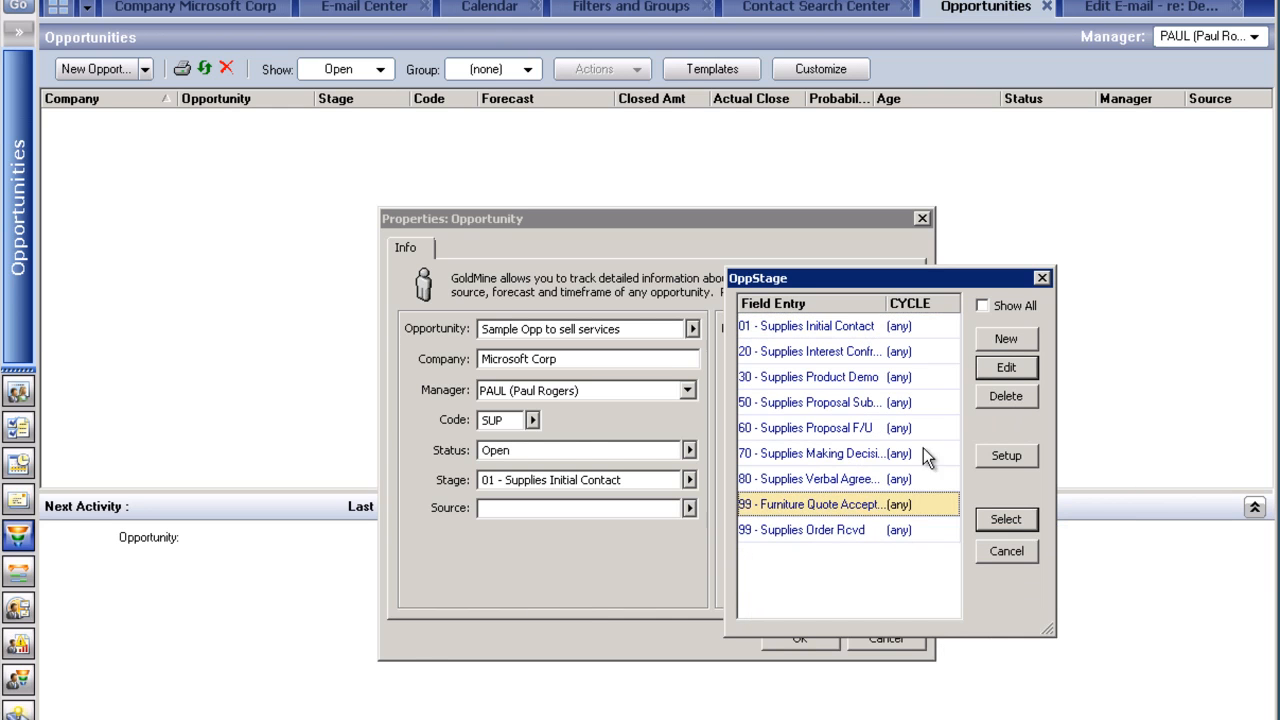
{"action": "left_click", "coordinate": [1008, 370]}
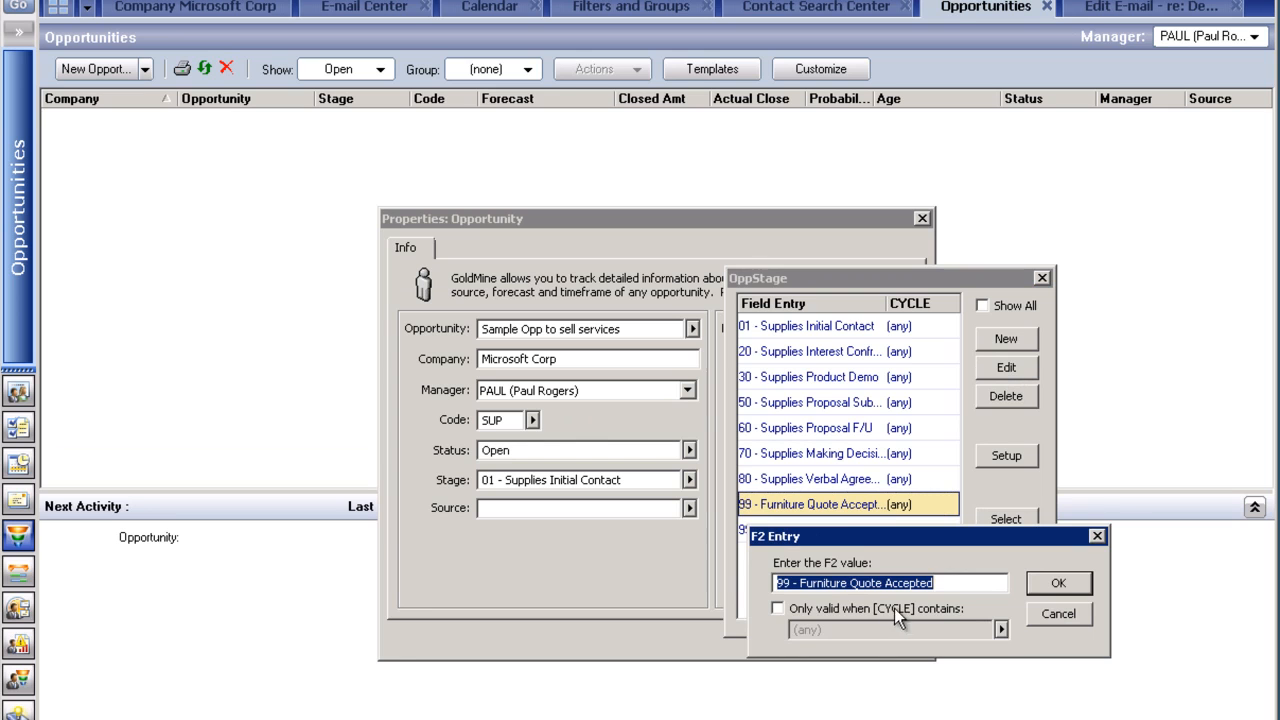
{"action": "left_click", "coordinate": [849, 612]}
{"action": "left_click_drag", "start_coordinate": [838, 629], "coordinate": [567, 628]}
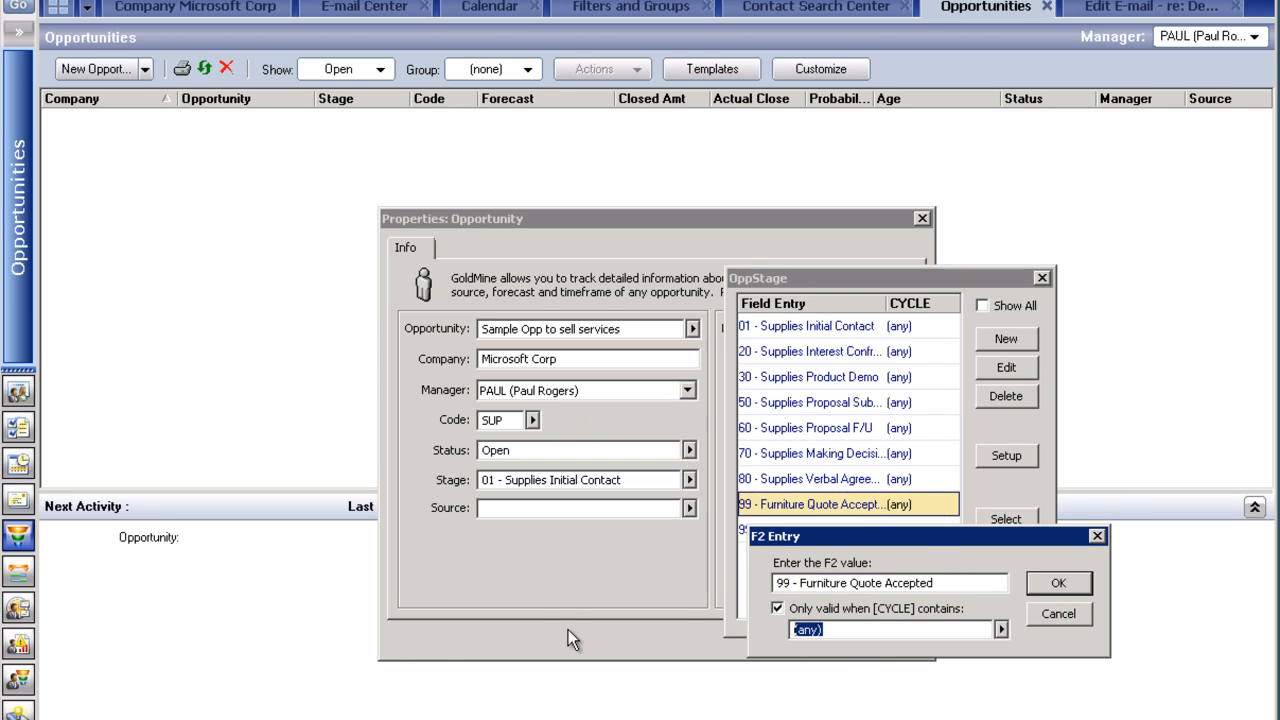
{"action": "type", "text": "FUR"}
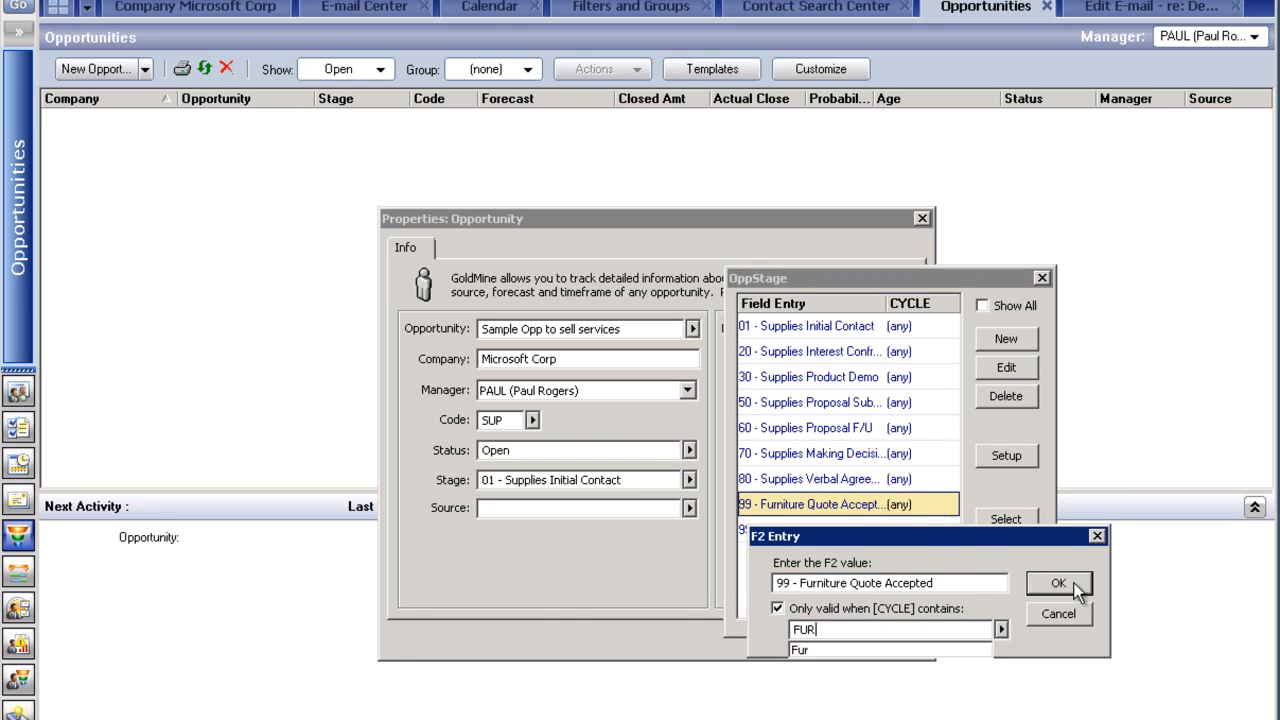
{"action": "left_click", "coordinate": [1064, 584]}
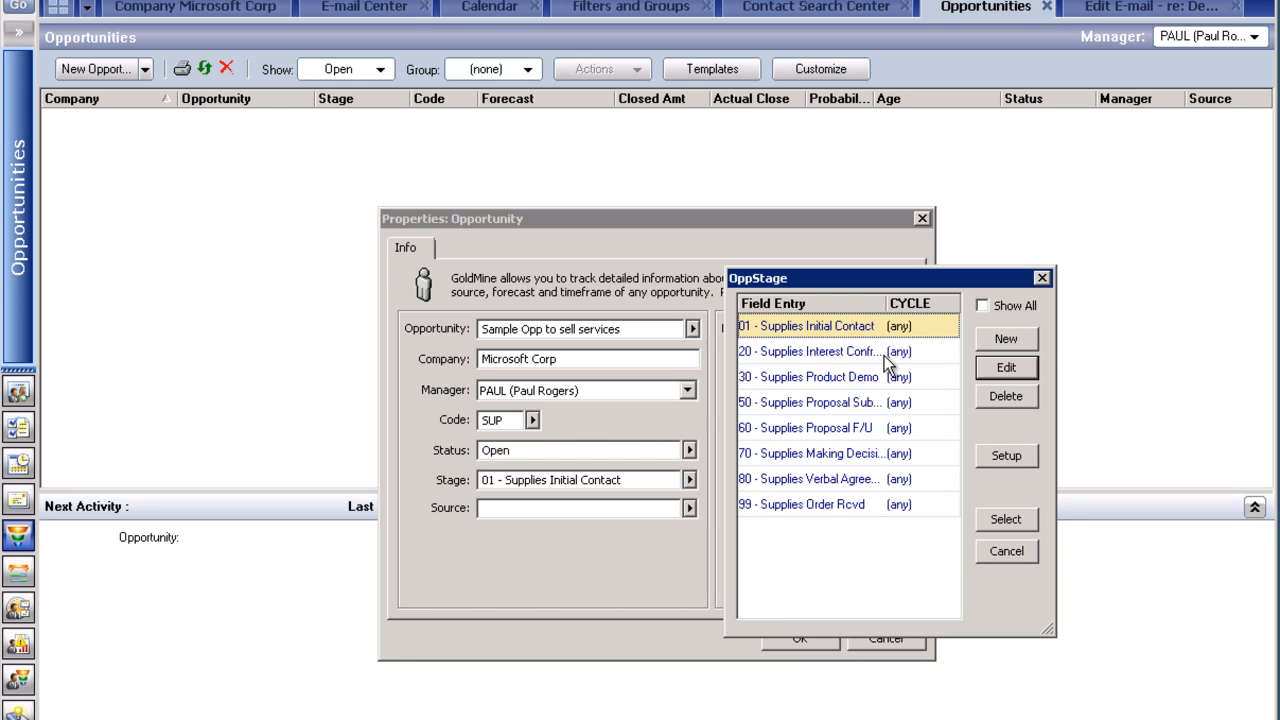
Step: Show all stage entries regardless of their CYCLE condition and slightly enlarge the OppStage lookup window
{"action": "left_click", "coordinate": [1007, 310]}
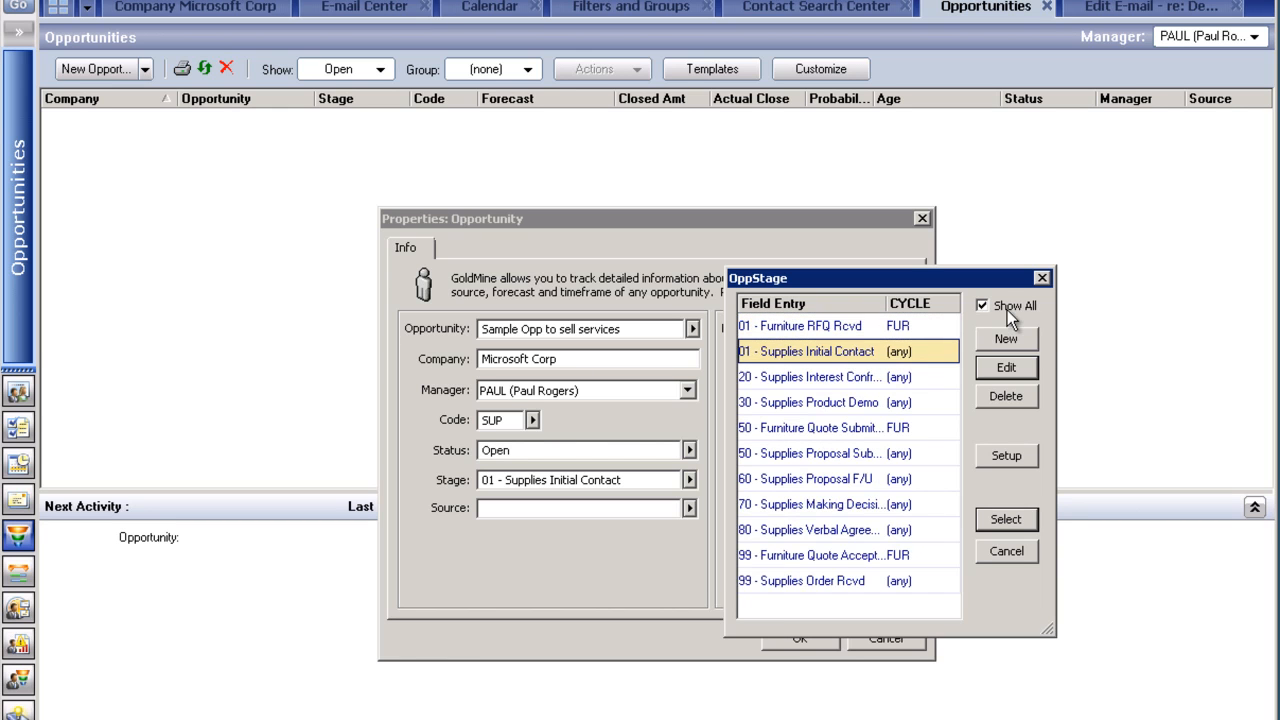
{"action": "left_click_drag", "start_coordinate": [1045, 630], "coordinate": [1049, 652]}
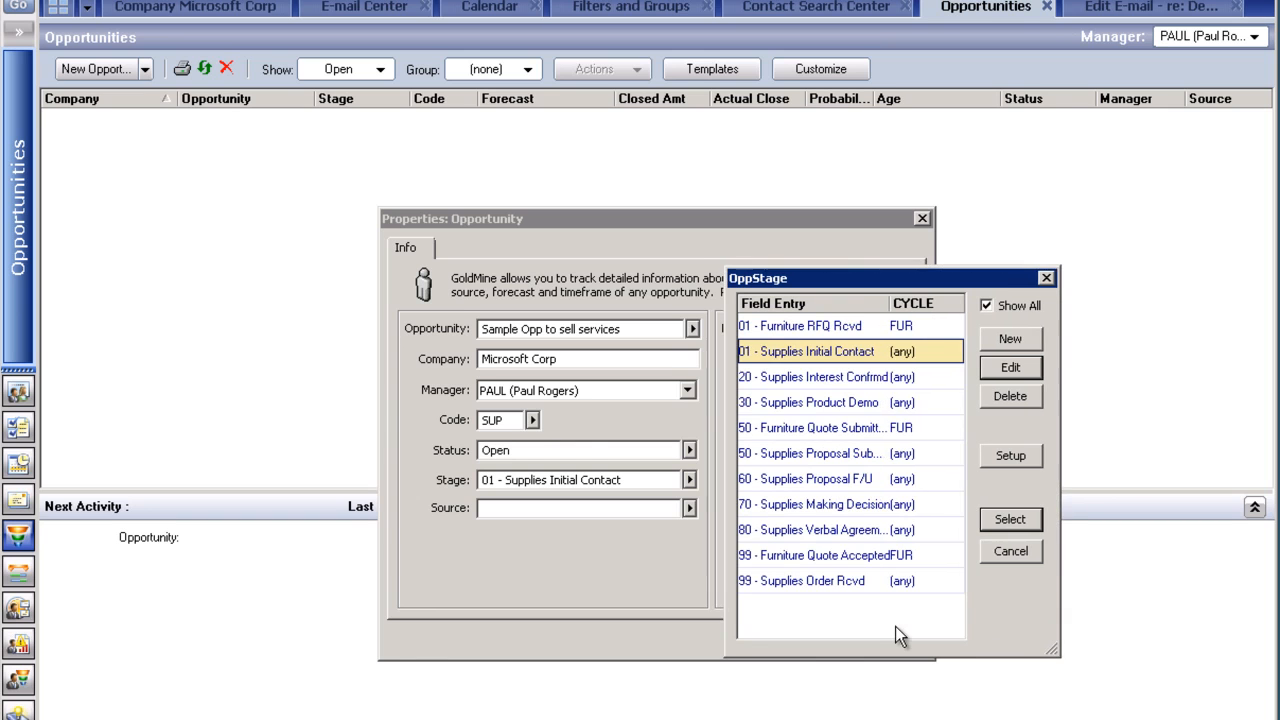
{"action": "left_click", "coordinate": [878, 562]}
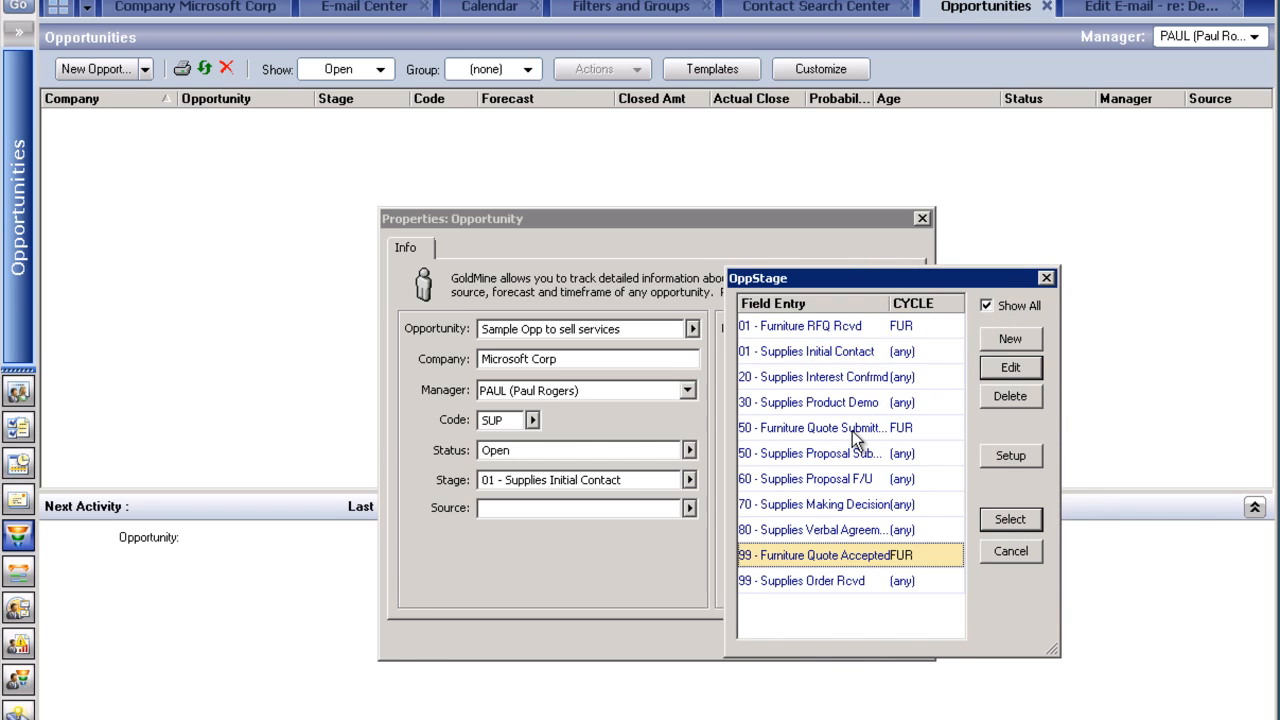
Step: Restrict the stage entry "01 - Supplies Initial Contact" to be valid only when CYCLE contains SUP
{"action": "left_click", "coordinate": [800, 354]}
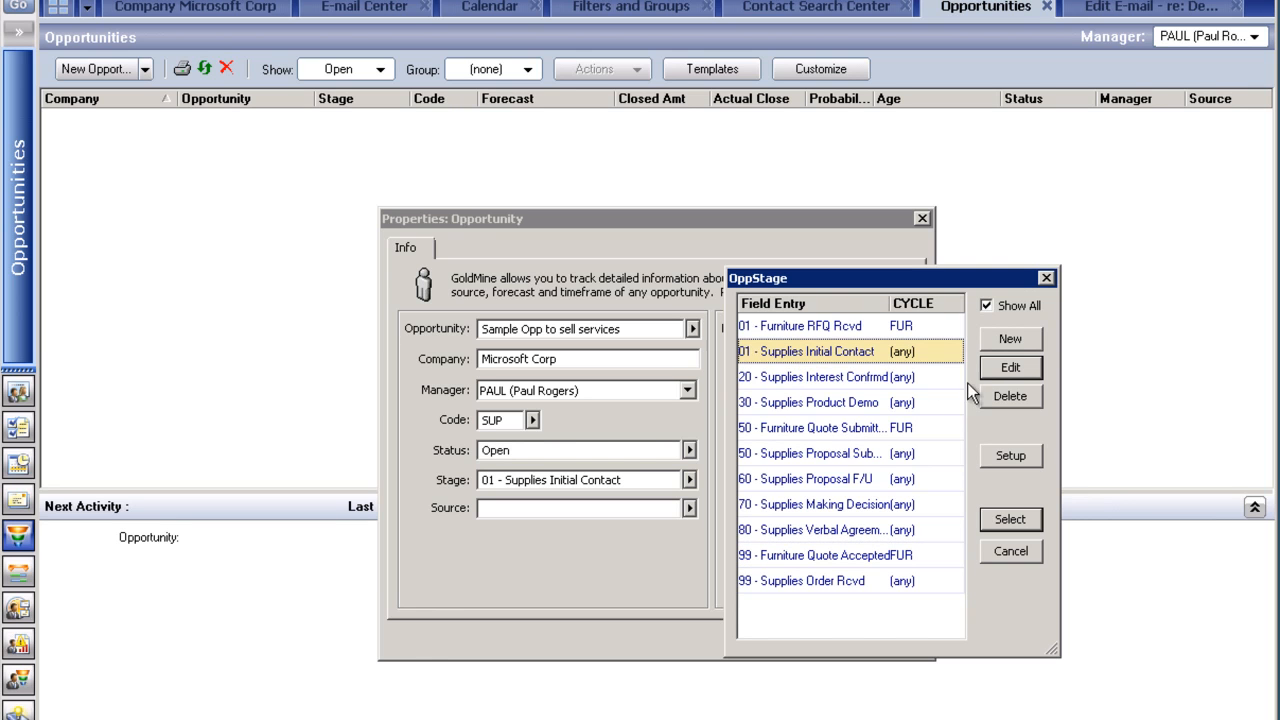
{"action": "left_click", "coordinate": [1012, 368]}
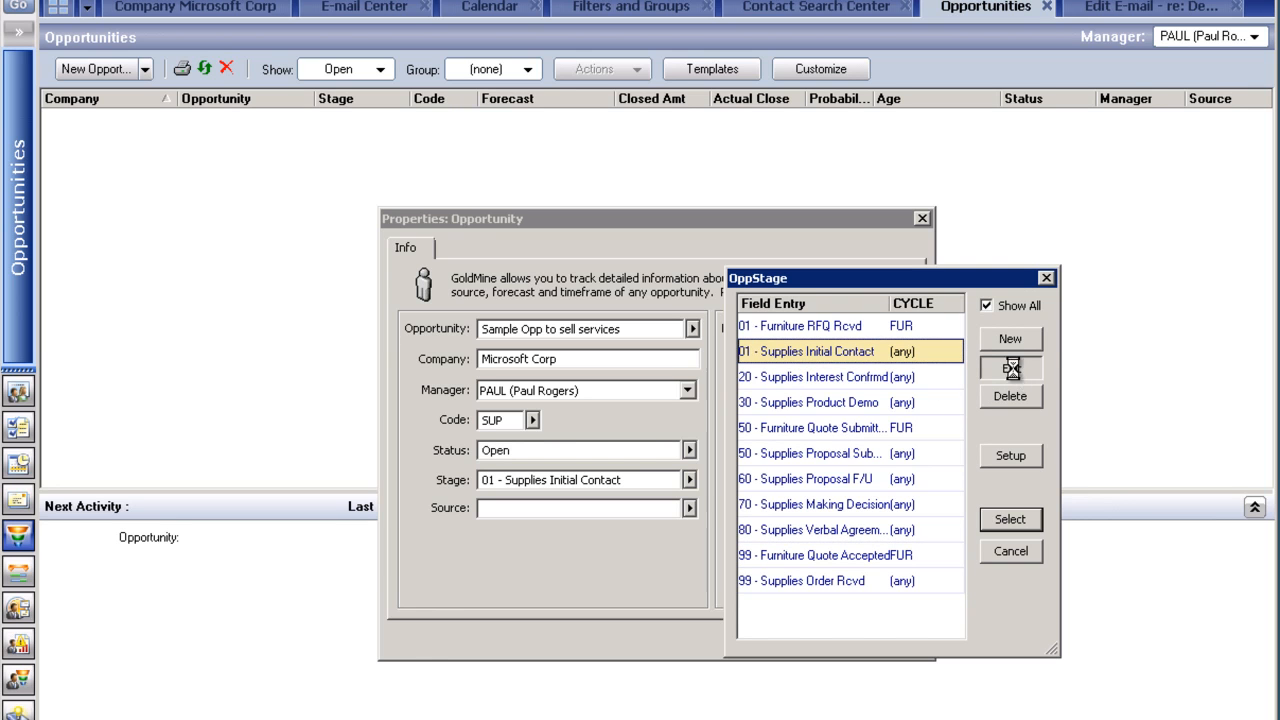
{"action": "left_click", "coordinate": [838, 636]}
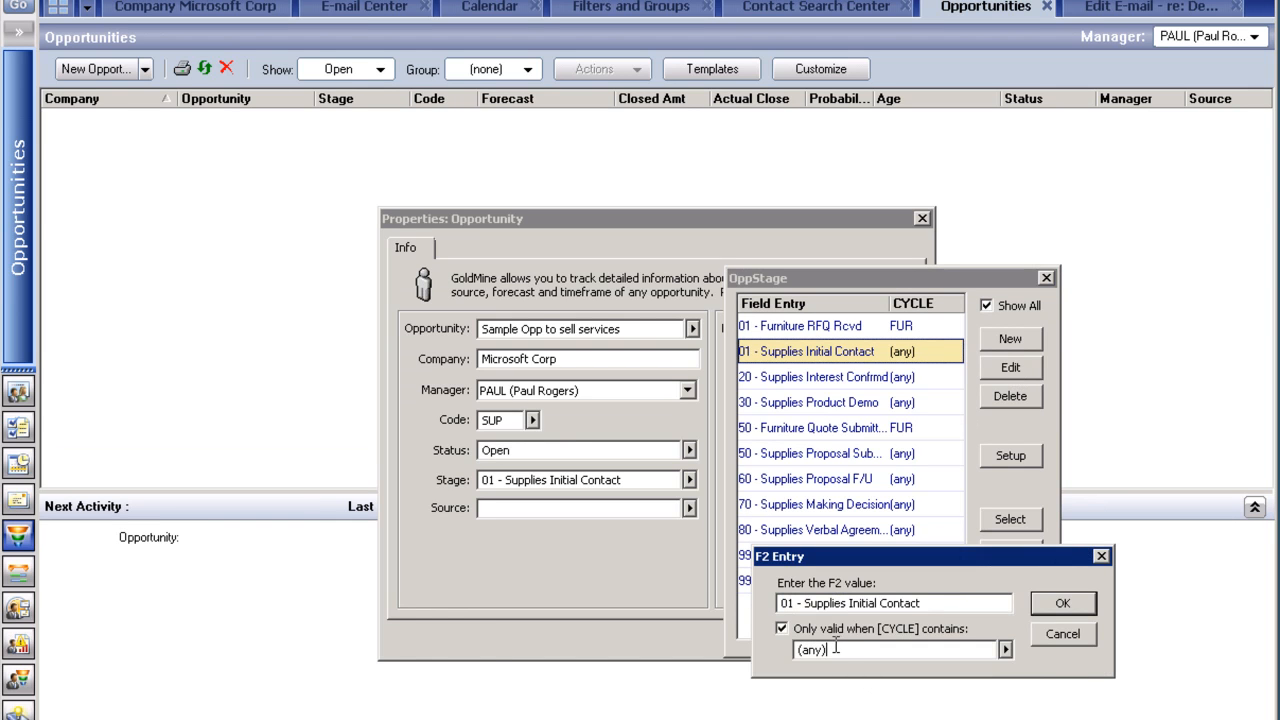
{"action": "left_click", "coordinate": [838, 649]}
{"action": "type", "text": "SUP"}
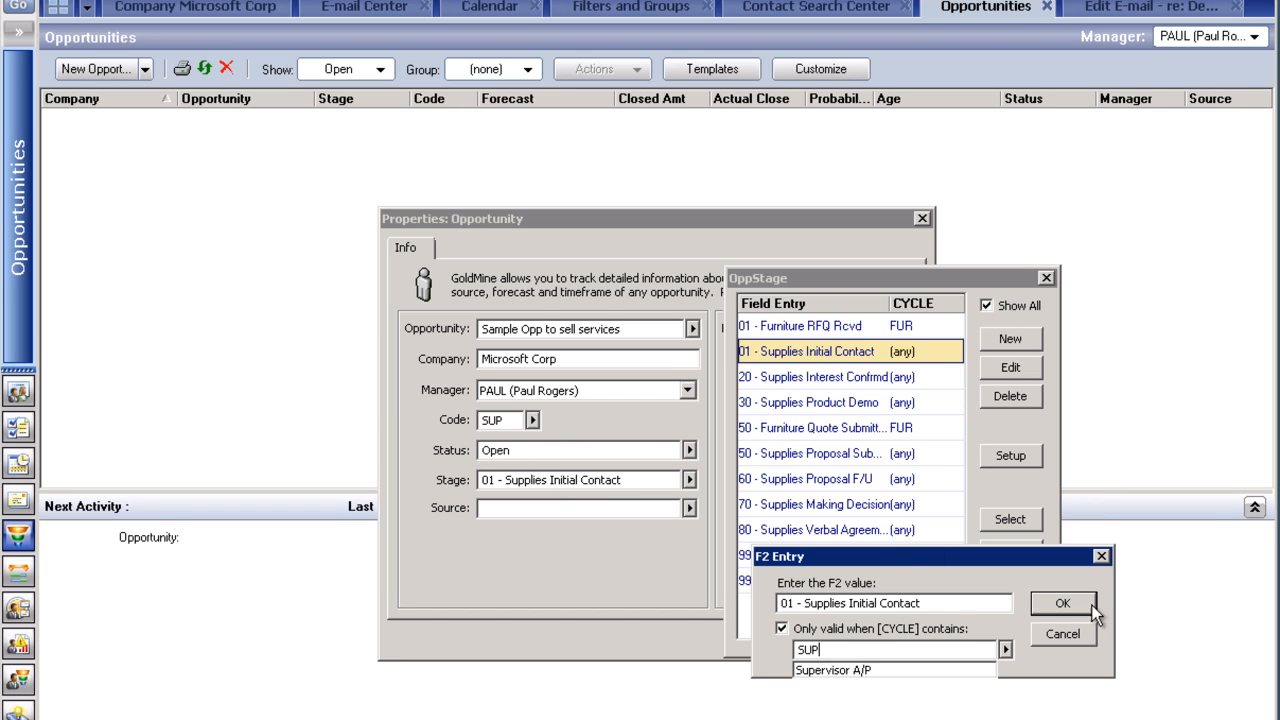
{"action": "left_click", "coordinate": [1063, 603]}
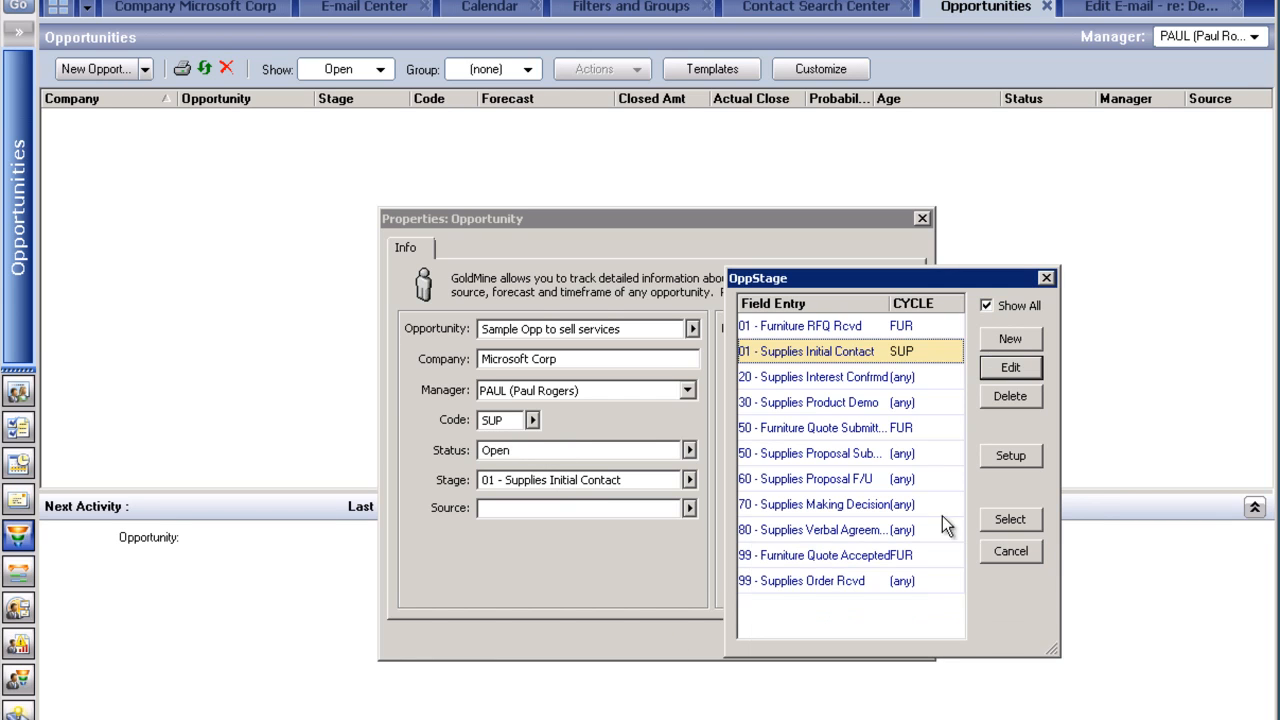
Step: Restrict the stage entry "20 - Supplies Interest Confrmd" to be valid only when CYCLE contains SUP
{"action": "left_click", "coordinate": [833, 375]}
{"action": "left_click", "coordinate": [1011, 367]}
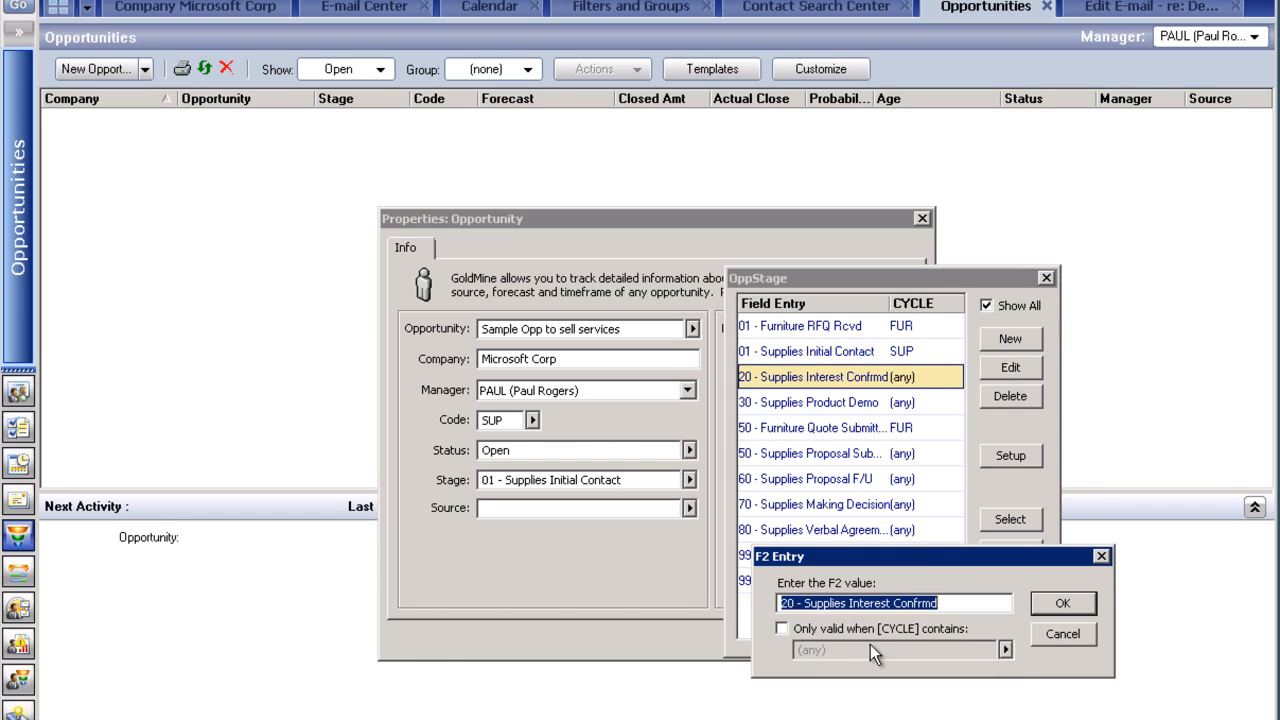
{"action": "left_click", "coordinate": [806, 628]}
{"action": "key", "text": "Tab"}
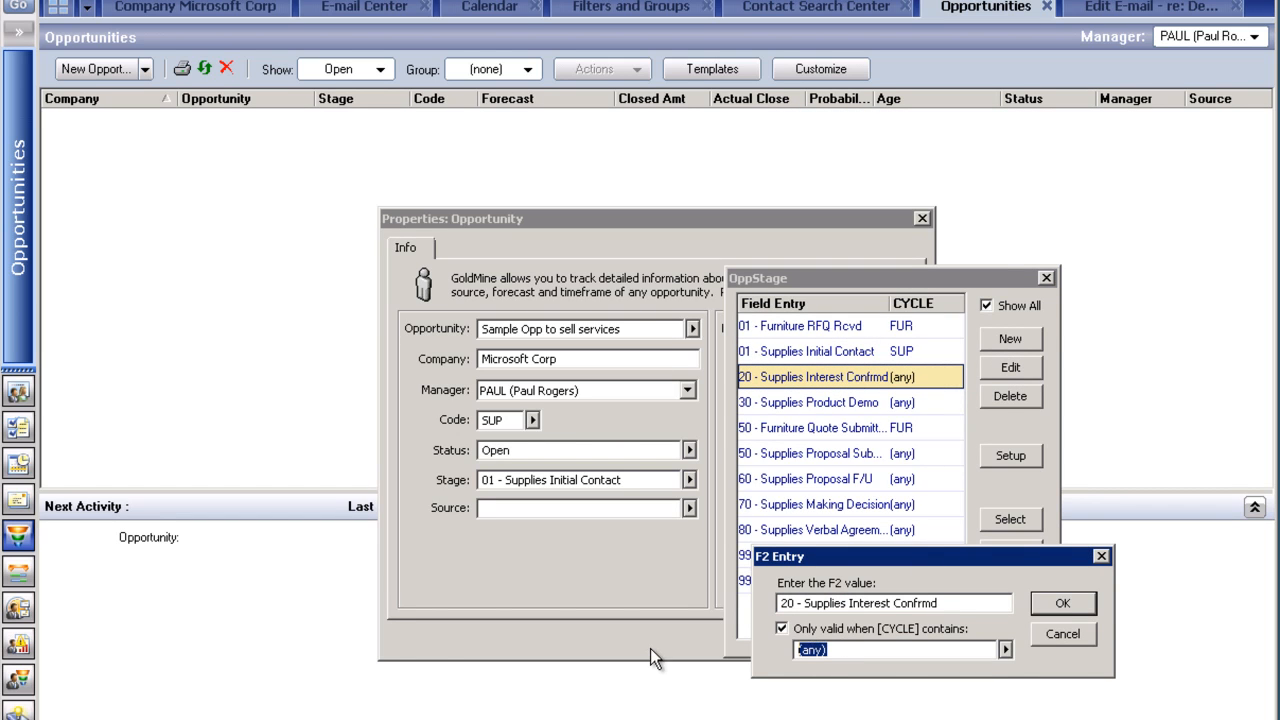
{"action": "type", "text": "SUP"}
{"action": "left_click", "coordinate": [1060, 606]}
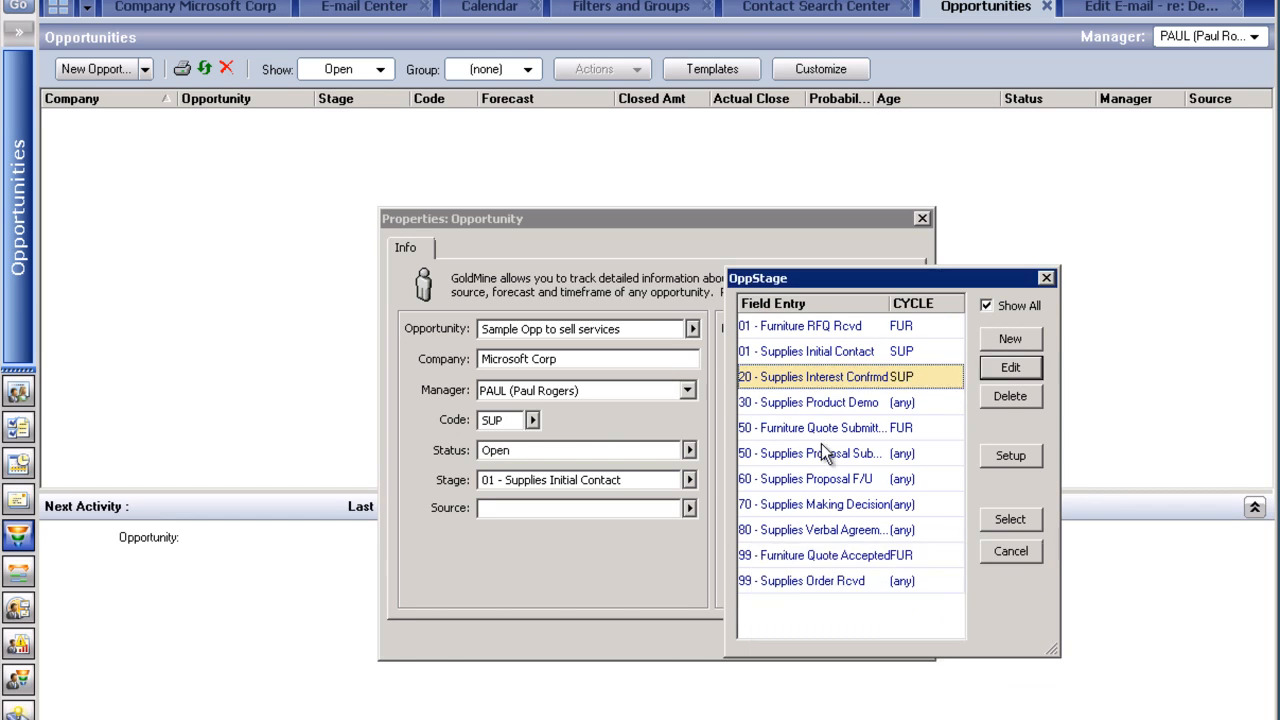
Step: Restrict the stage entry "30 - Supplies Product Demo" to be valid only when CYCLE contains SUP
{"action": "left_click", "coordinate": [805, 402]}
{"action": "left_click", "coordinate": [1010, 367]}
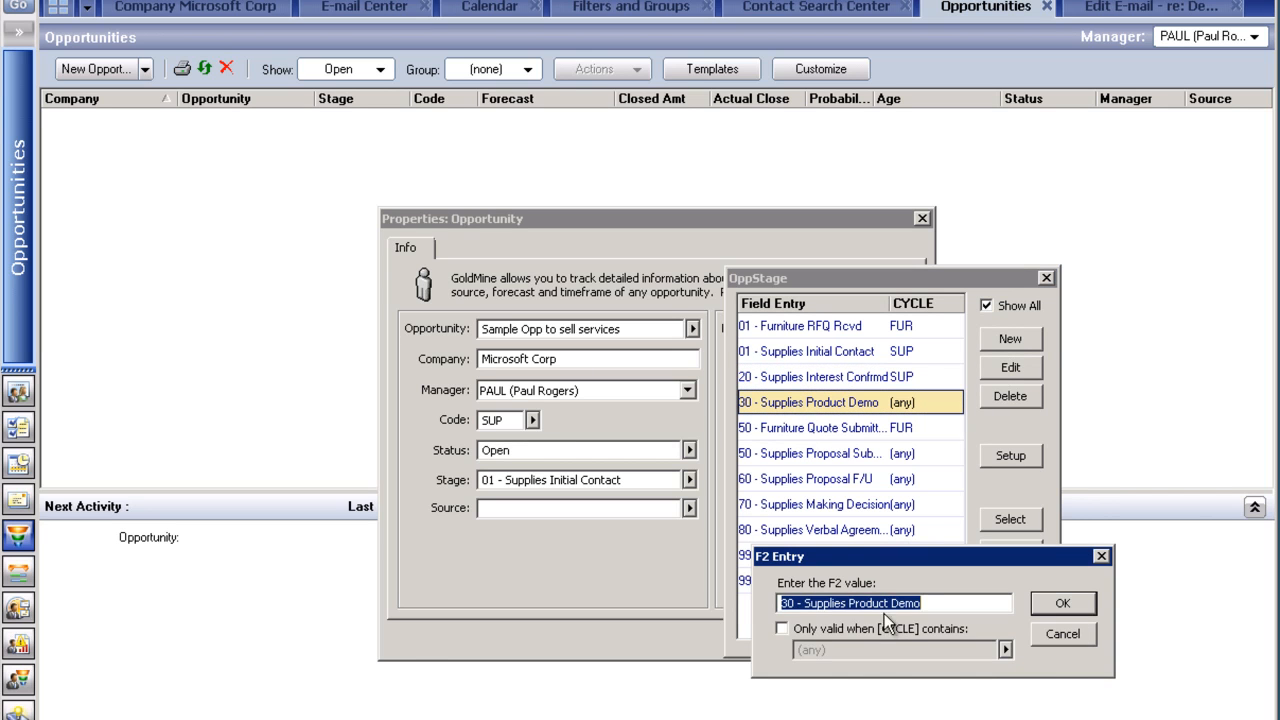
{"action": "left_click", "coordinate": [880, 628]}
{"action": "key", "text": "Tab"}
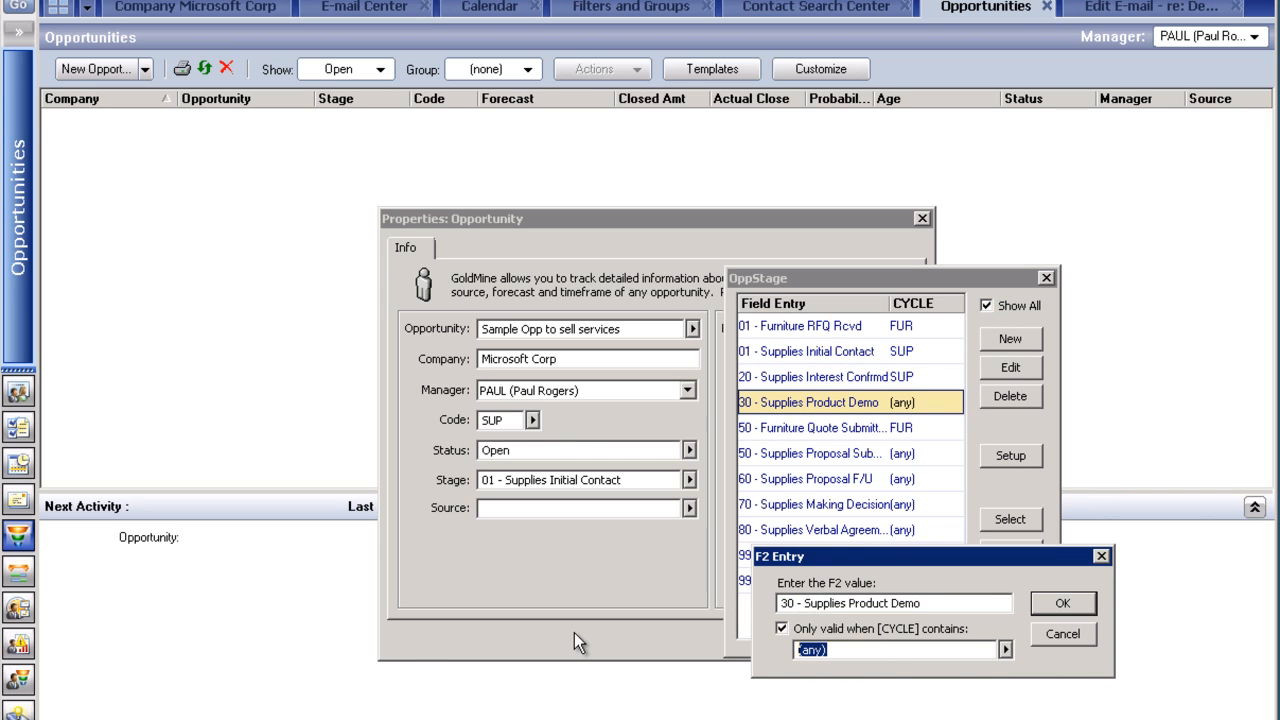
{"action": "type", "text": "SUP"}
{"action": "left_click", "coordinate": [1085, 606]}
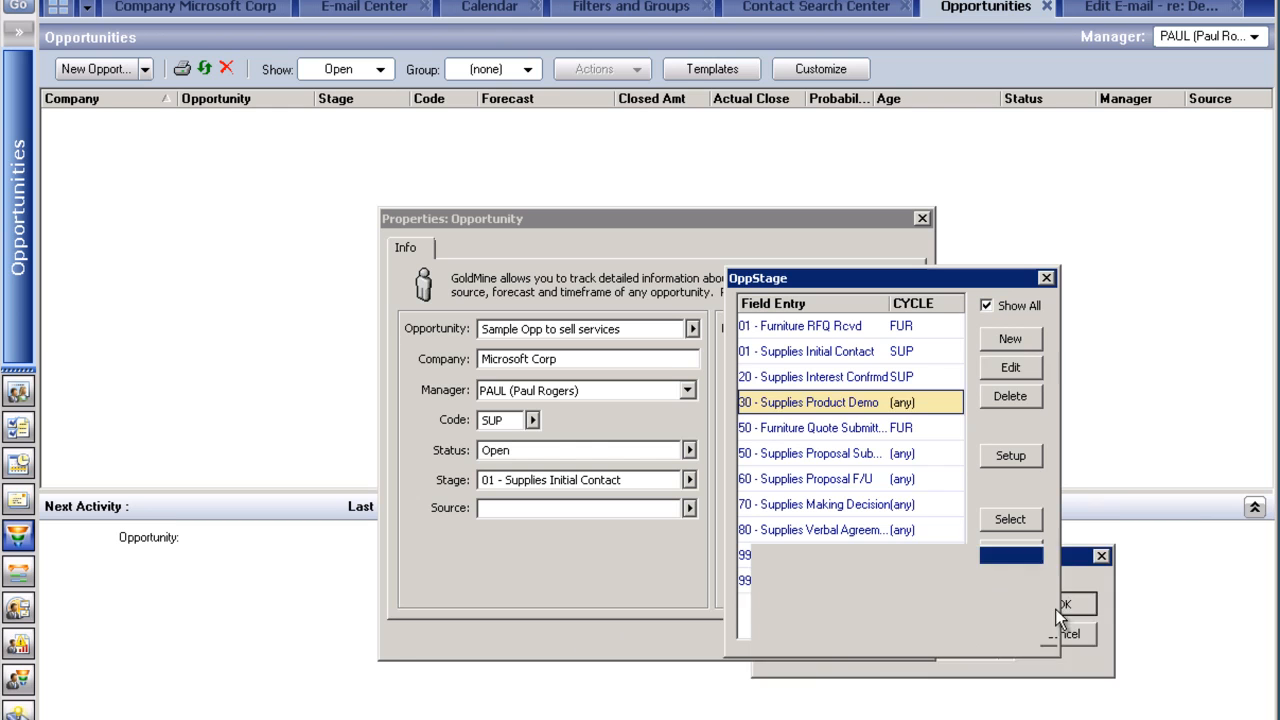
Step: Restrict the stage entry "50 - Supplies Proposal Submttd" to be valid only when CYCLE contains SUP
{"action": "left_click", "coordinate": [808, 432]}
{"action": "left_click", "coordinate": [852, 453]}
{"action": "left_click", "coordinate": [1008, 367]}
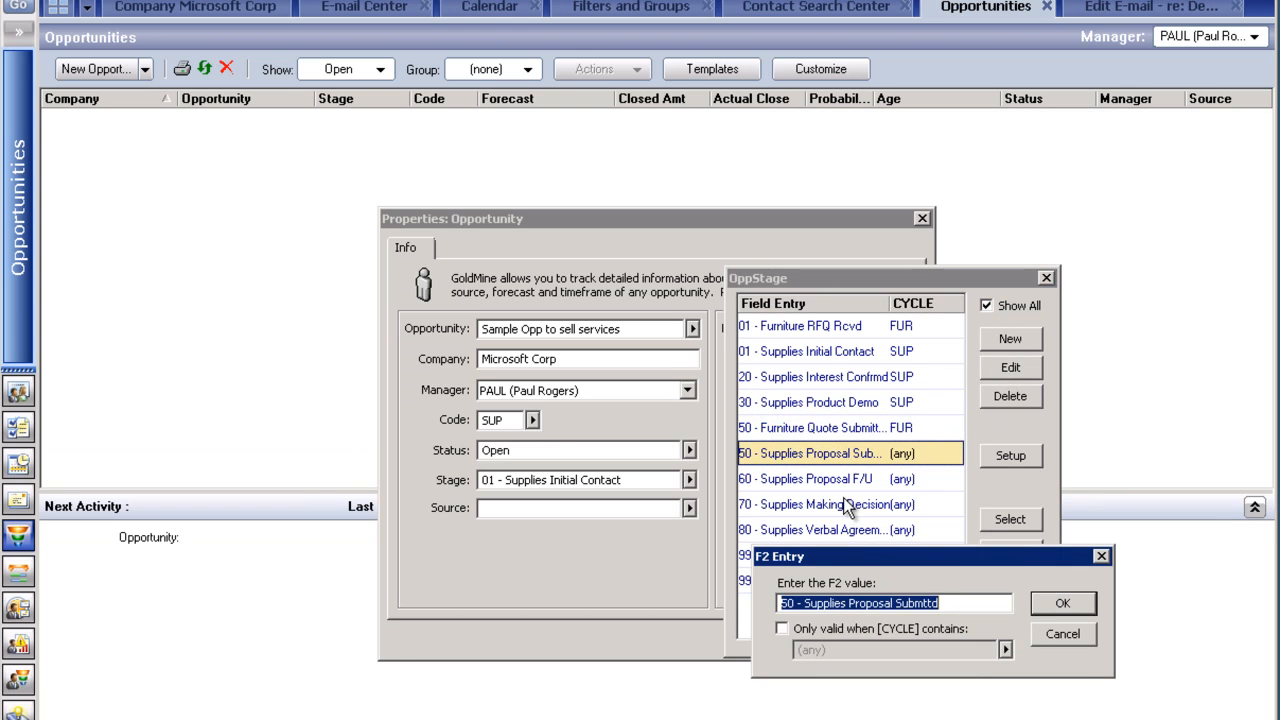
{"action": "left_click", "coordinate": [853, 628]}
{"action": "key", "text": "Tab"}
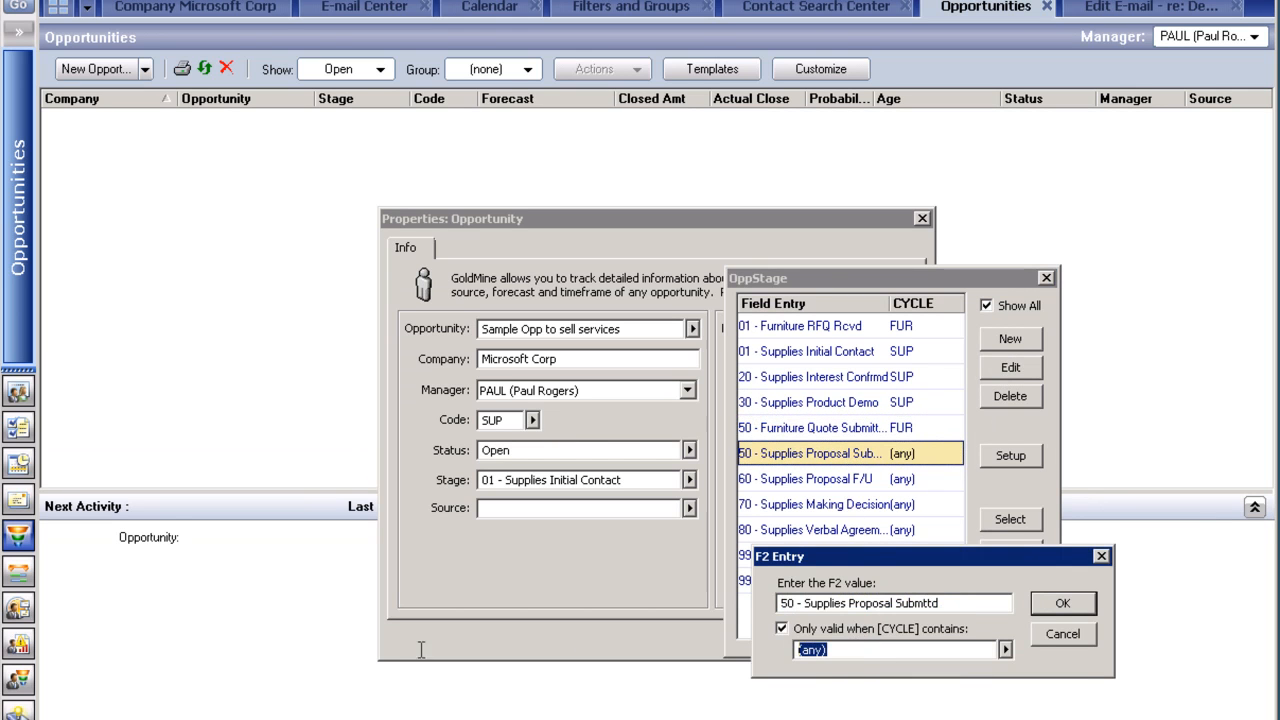
{"action": "type", "text": "SUP"}
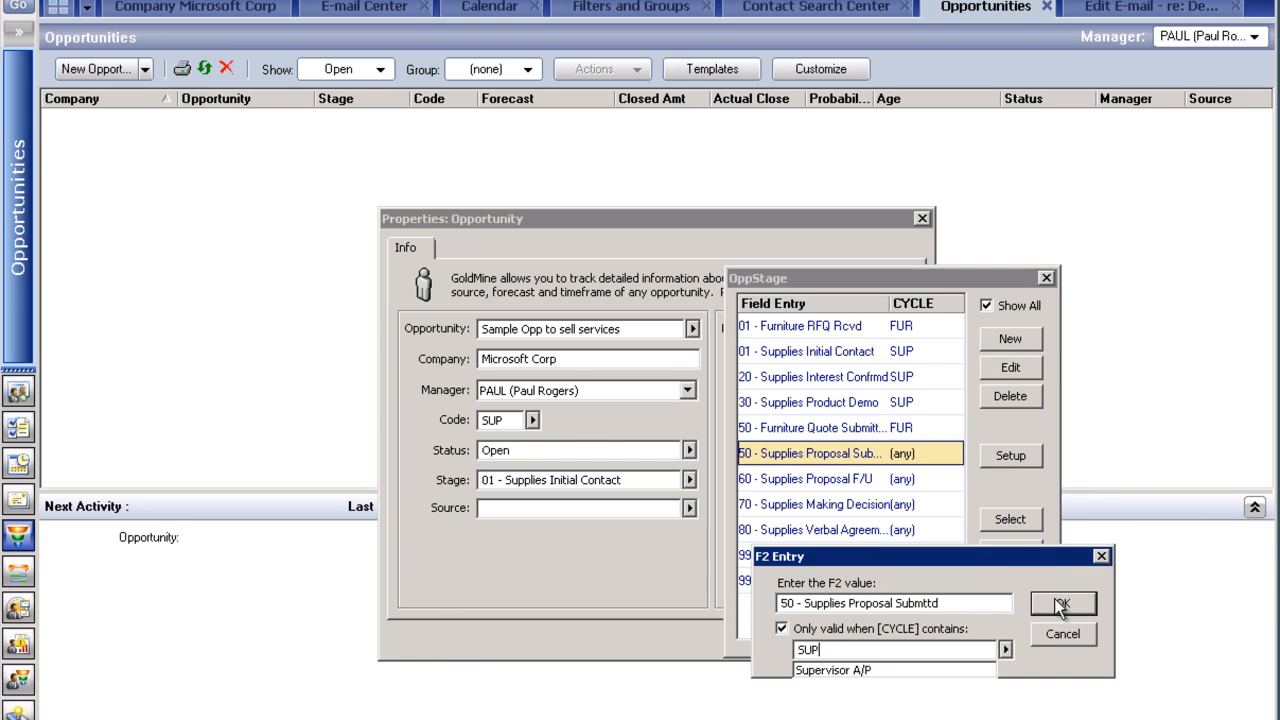
{"action": "left_click", "coordinate": [1060, 604]}
Step: Restrict the stage entry "60 - Supplies Proposal F/U" to be valid only when CYCLE contains SUP
{"action": "left_click", "coordinate": [795, 479]}
{"action": "left_click", "coordinate": [1010, 367]}
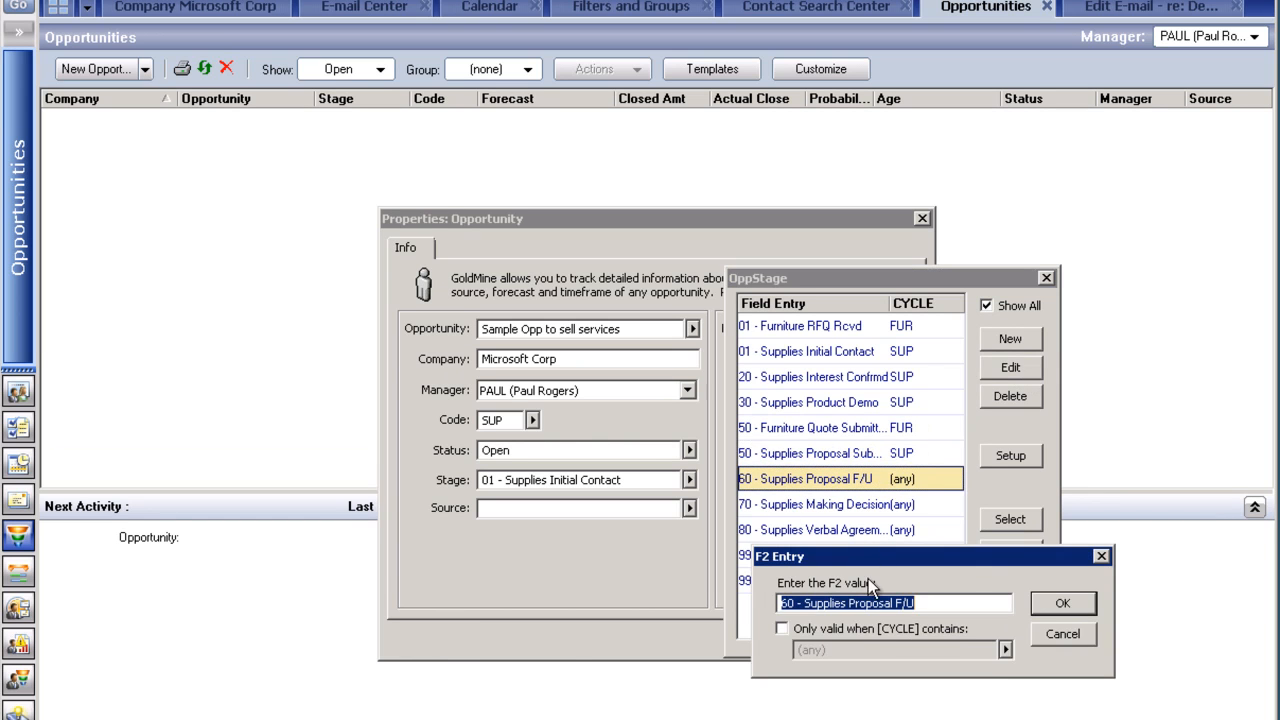
{"action": "left_click", "coordinate": [850, 630]}
{"action": "key", "text": "Tab"}
{"action": "type", "text": "SUP"}
{"action": "key", "text": "Return"}
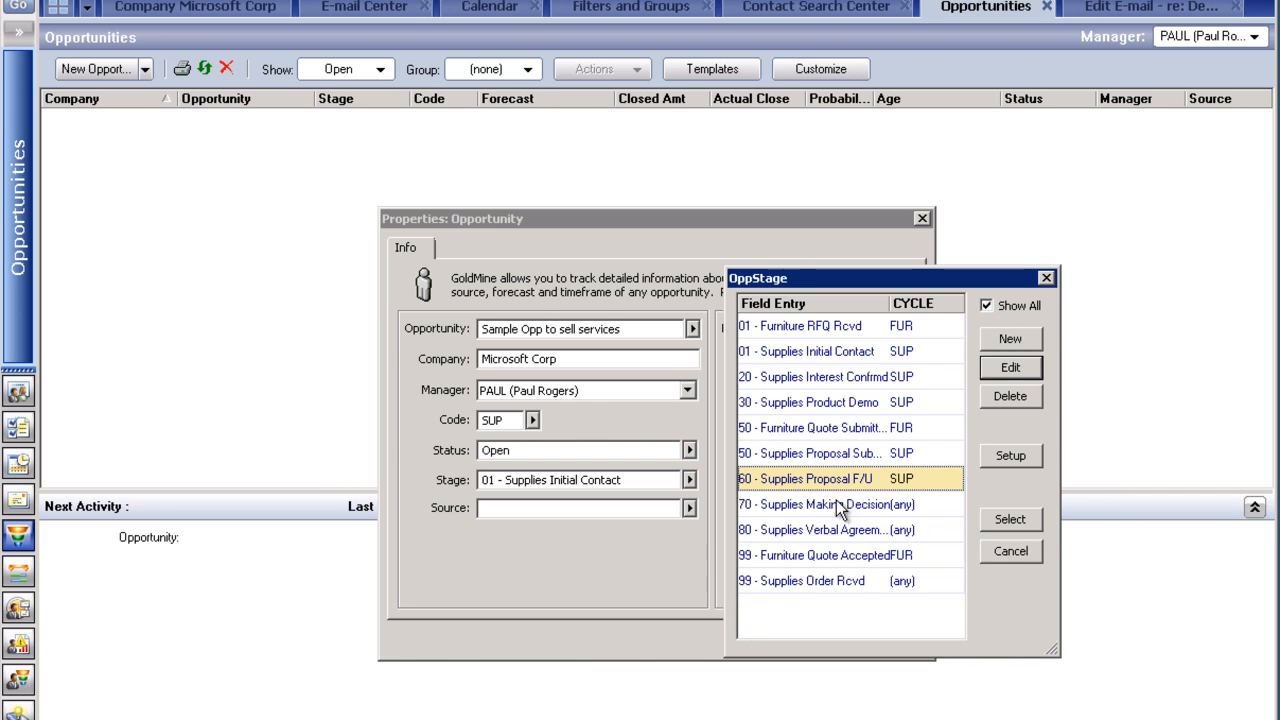
Step: Restrict the stage entry "70 - Supplies Making Decision" to be valid only when CYCLE contains SUP
{"action": "left_click", "coordinate": [839, 503]}
{"action": "left_click", "coordinate": [1010, 367]}
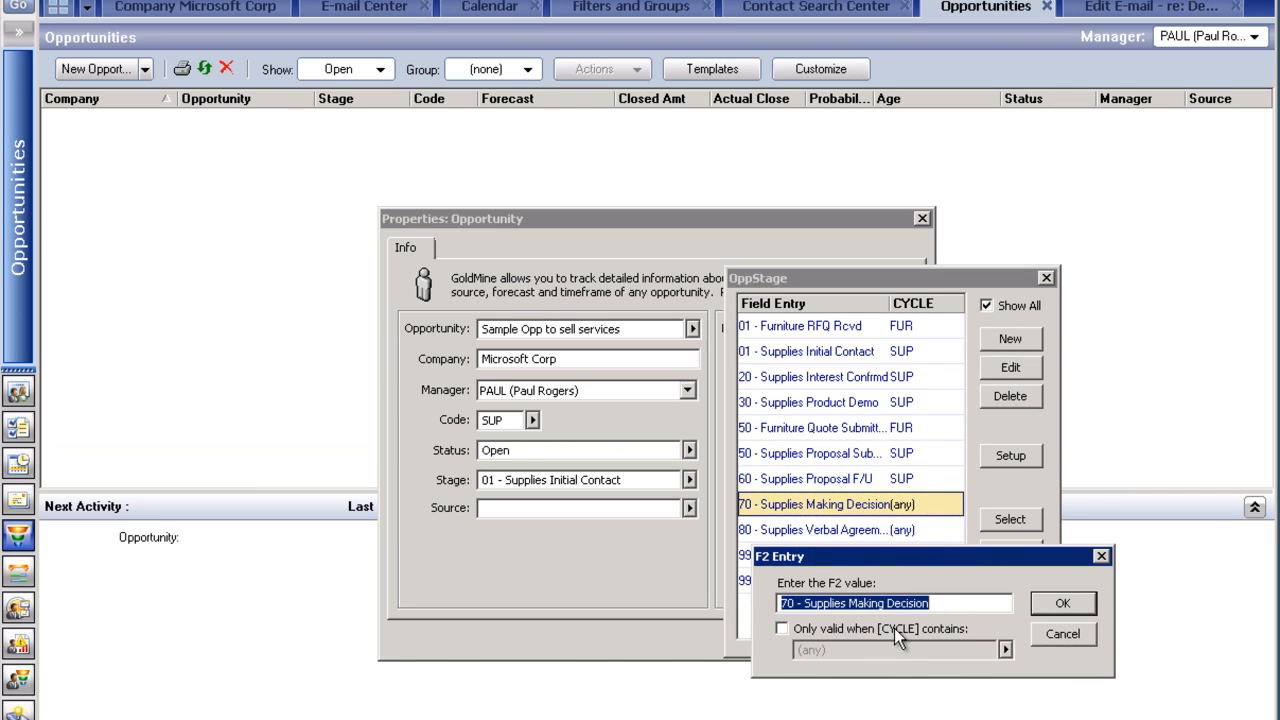
{"action": "left_click", "coordinate": [895, 632]}
{"action": "key", "text": "Tab"}
{"action": "type", "text": "SUP"}
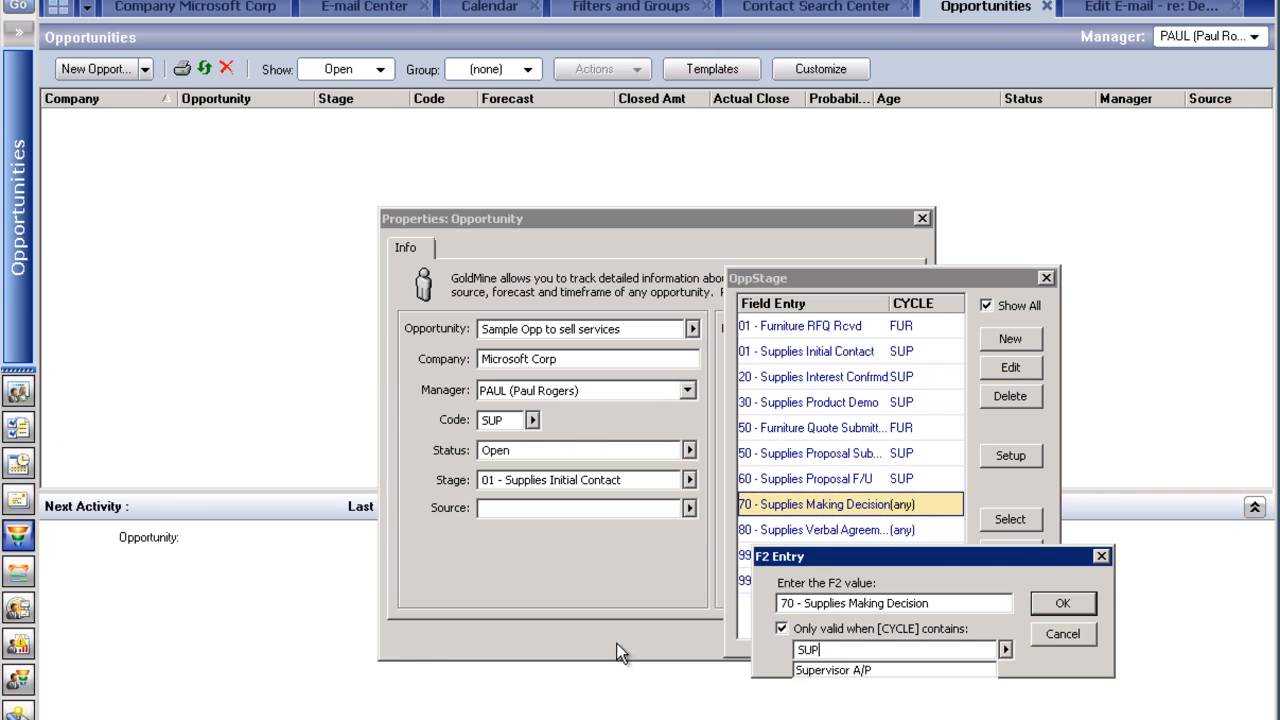
{"action": "left_click", "coordinate": [1068, 603]}
Step: Restrict the stage entry "80 - Supplies Verbal Agreement" to be valid only when CYCLE contains SUP
{"action": "left_click", "coordinate": [802, 530]}
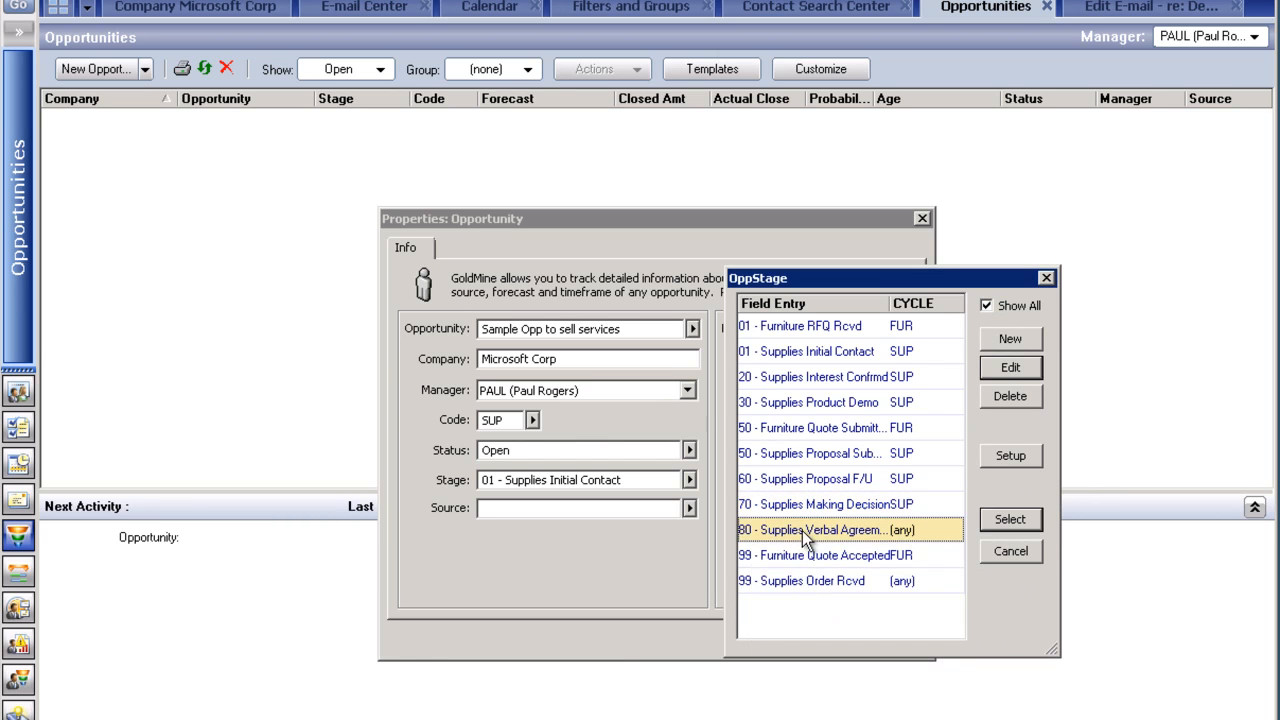
{"action": "left_click", "coordinate": [1012, 374]}
{"action": "left_click", "coordinate": [828, 632]}
{"action": "key", "text": "Tab"}
{"action": "type", "text": "SUP"}
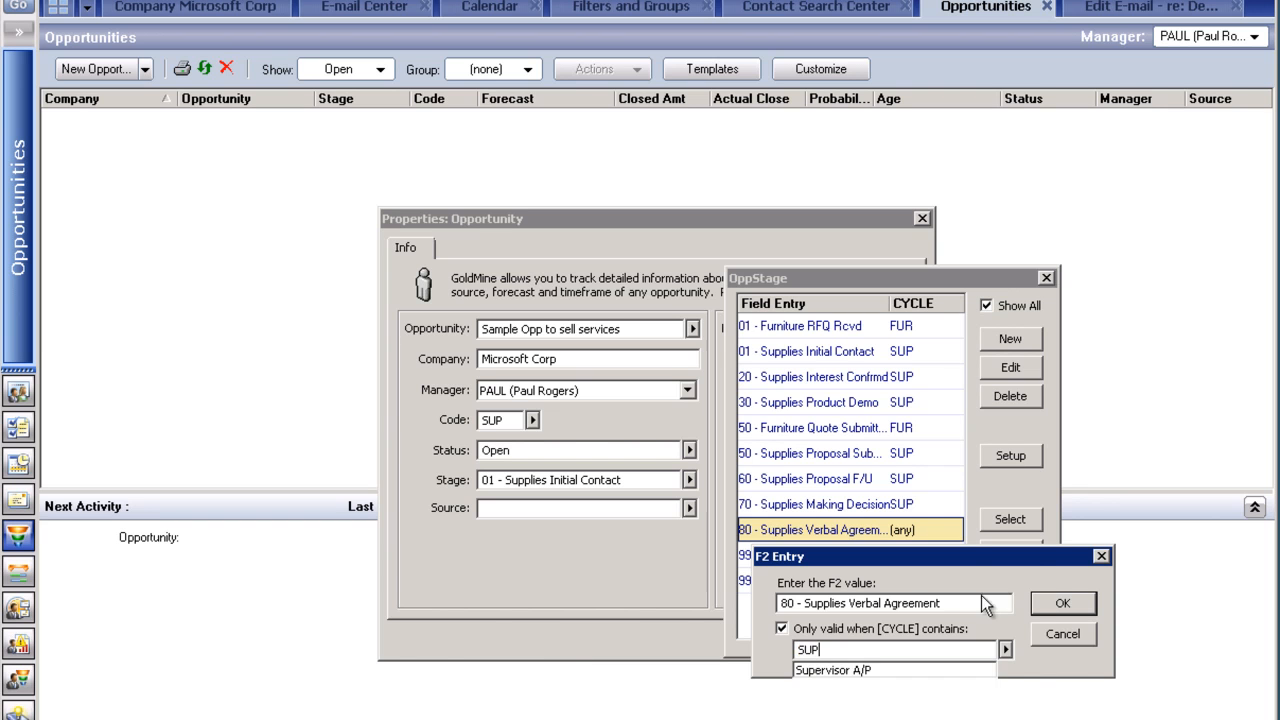
{"action": "left_click", "coordinate": [1062, 606]}
Step: Restrict the stage entry "99 - Supplies Order Rcvd" to be valid only when CYCLE contains SUP
{"action": "left_click", "coordinate": [825, 580]}
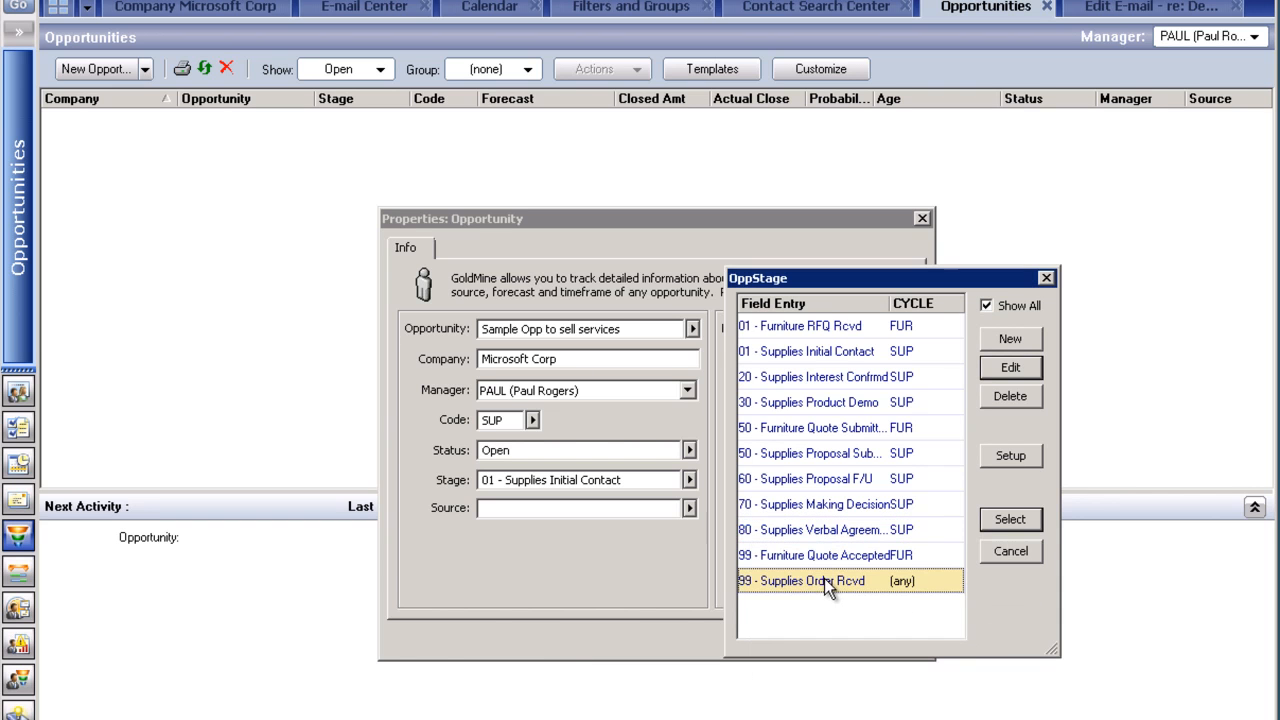
{"action": "left_click", "coordinate": [1010, 367]}
{"action": "left_click", "coordinate": [860, 629]}
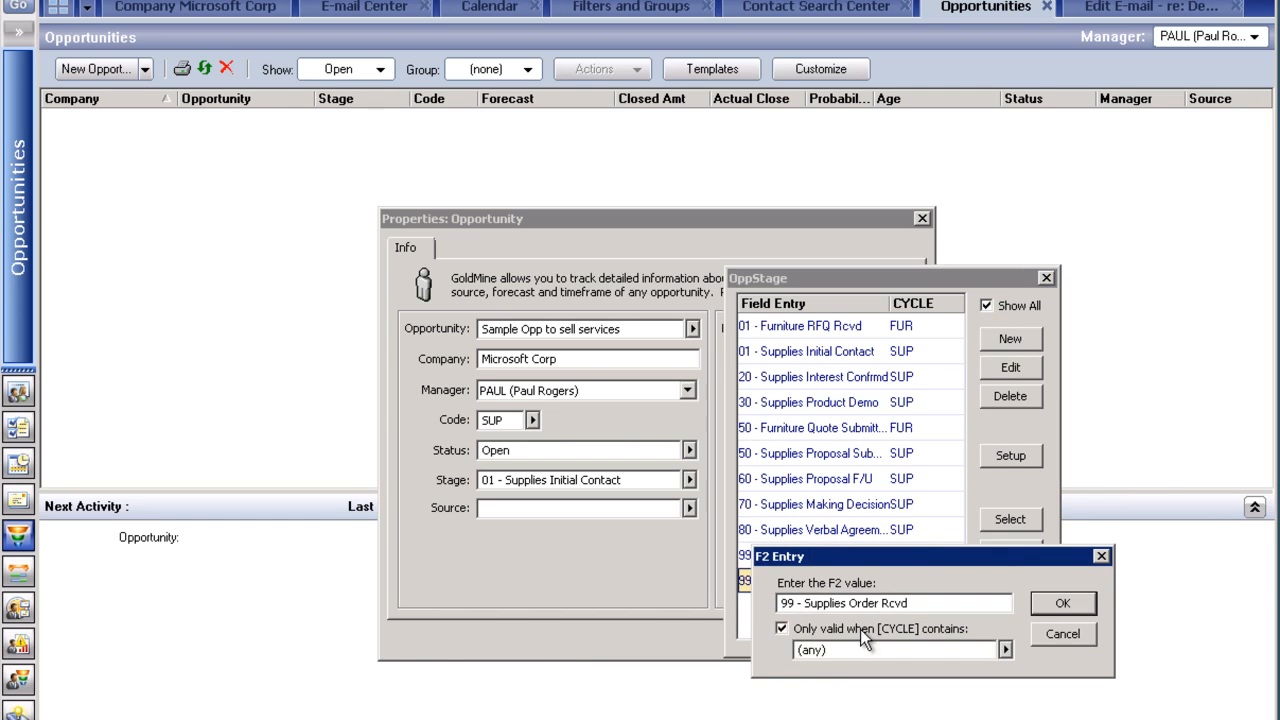
{"action": "type", "text": "SUP"}
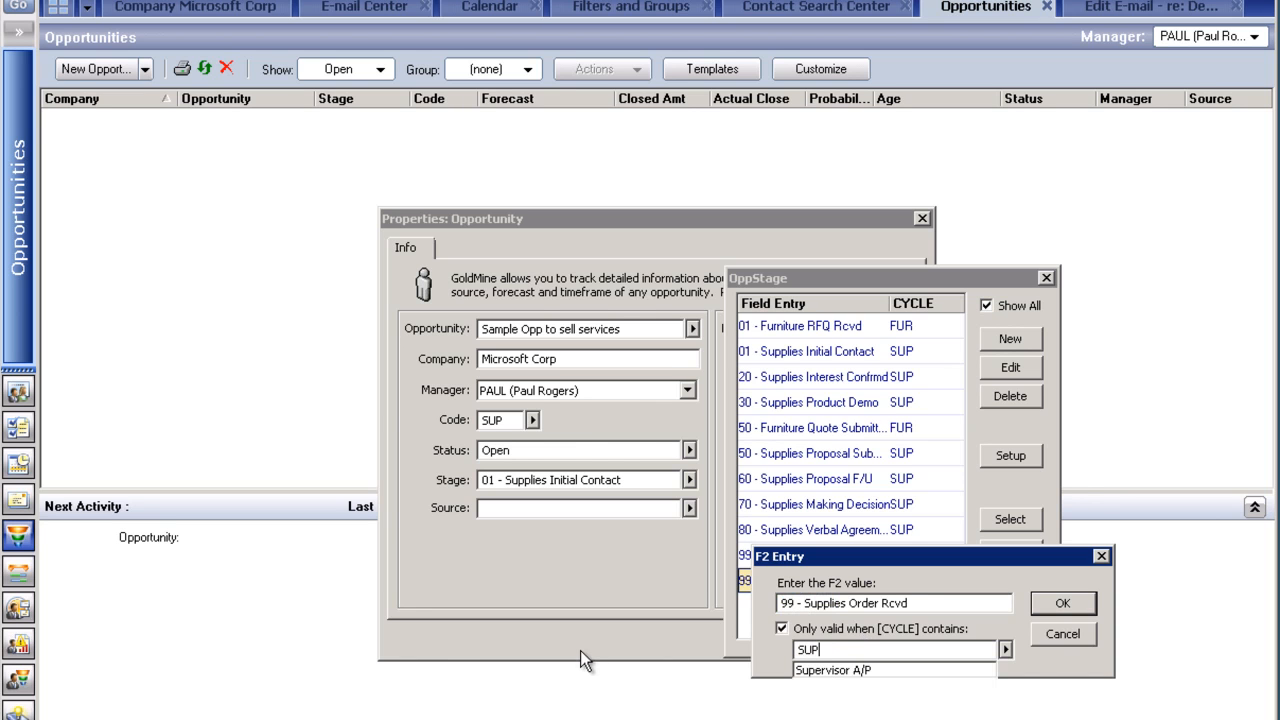
{"action": "left_click", "coordinate": [1059, 605]}
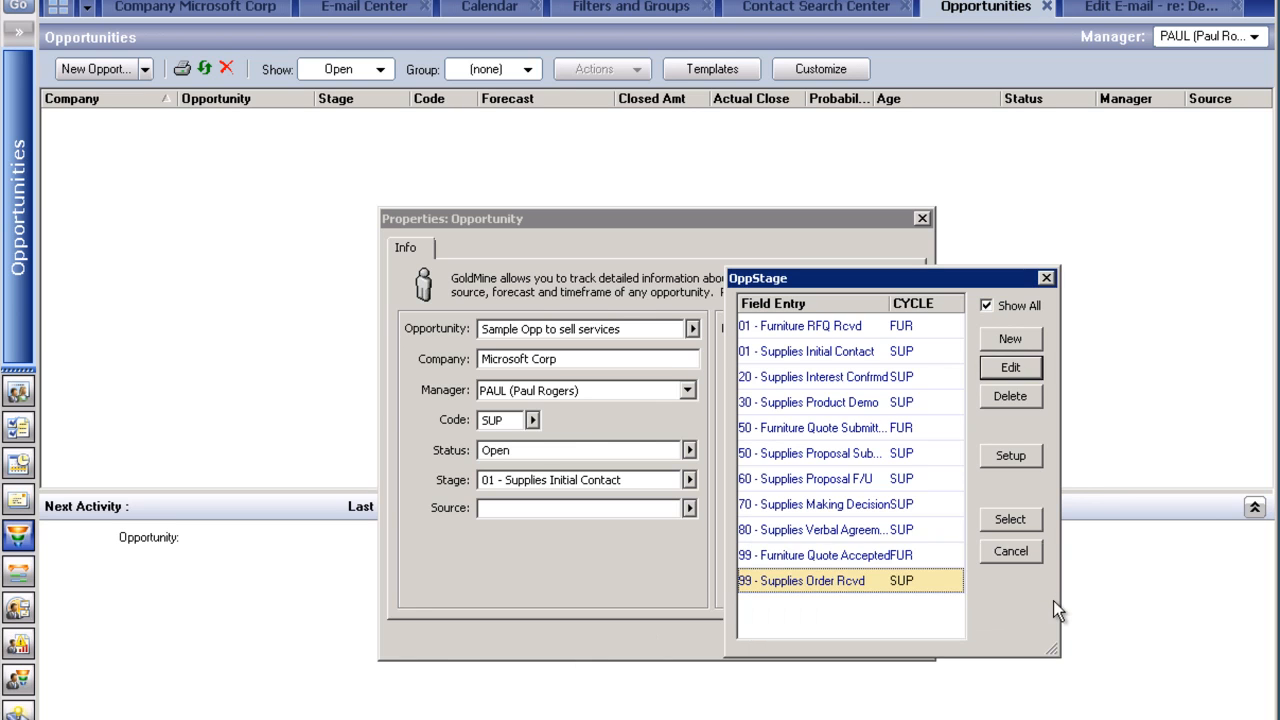
Step: Stop showing all stage entries and choose "01 - Supplies Initial Contact" as the opportunity's Stage
{"action": "left_click", "coordinate": [1011, 305]}
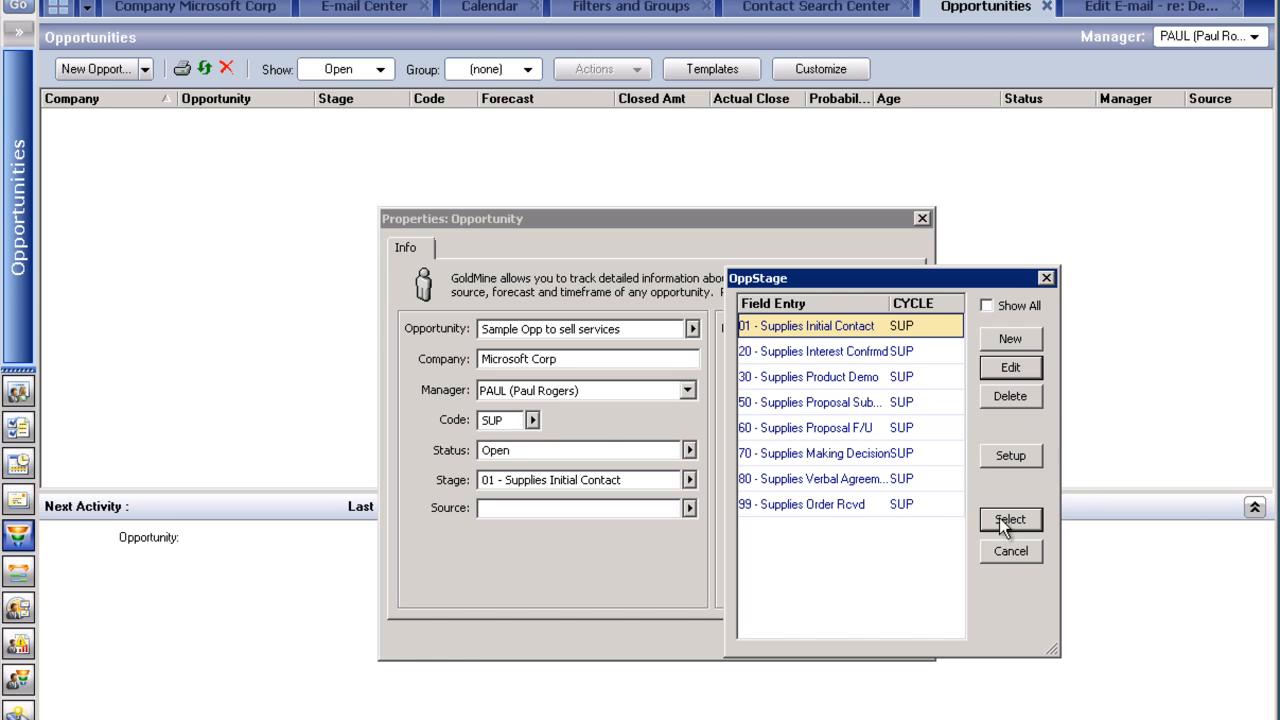
{"action": "double_click", "coordinate": [843, 331]}
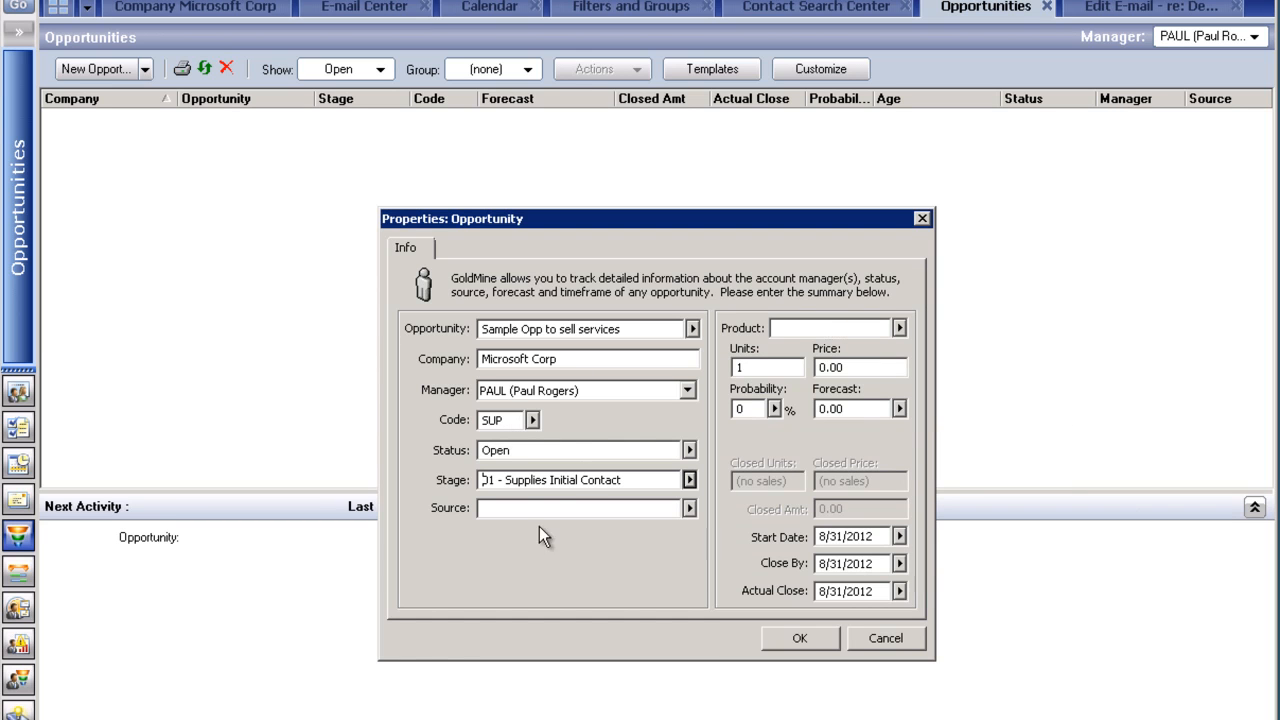
Step: Examine the Stage lookup entries offered for code SUP, and close the lookup without choosing one
{"action": "left_click", "coordinate": [689, 480]}
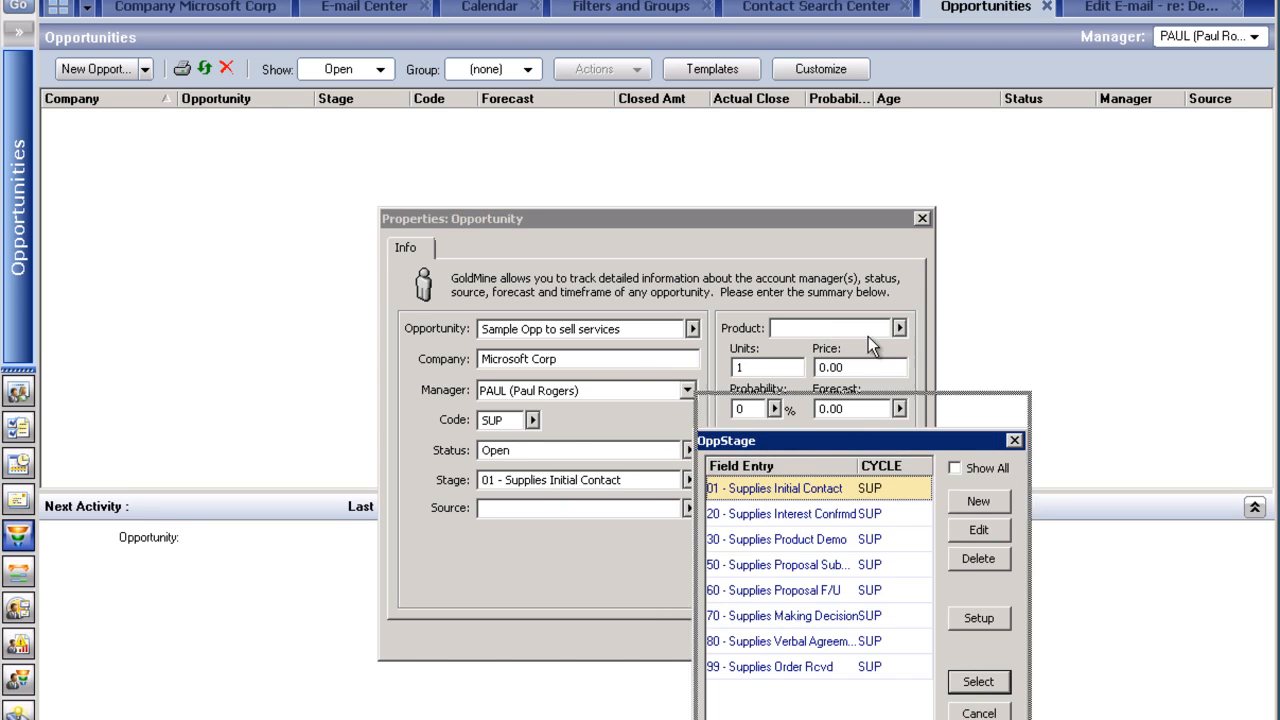
{"action": "left_click_drag", "start_coordinate": [852, 440], "coordinate": [871, 328]}
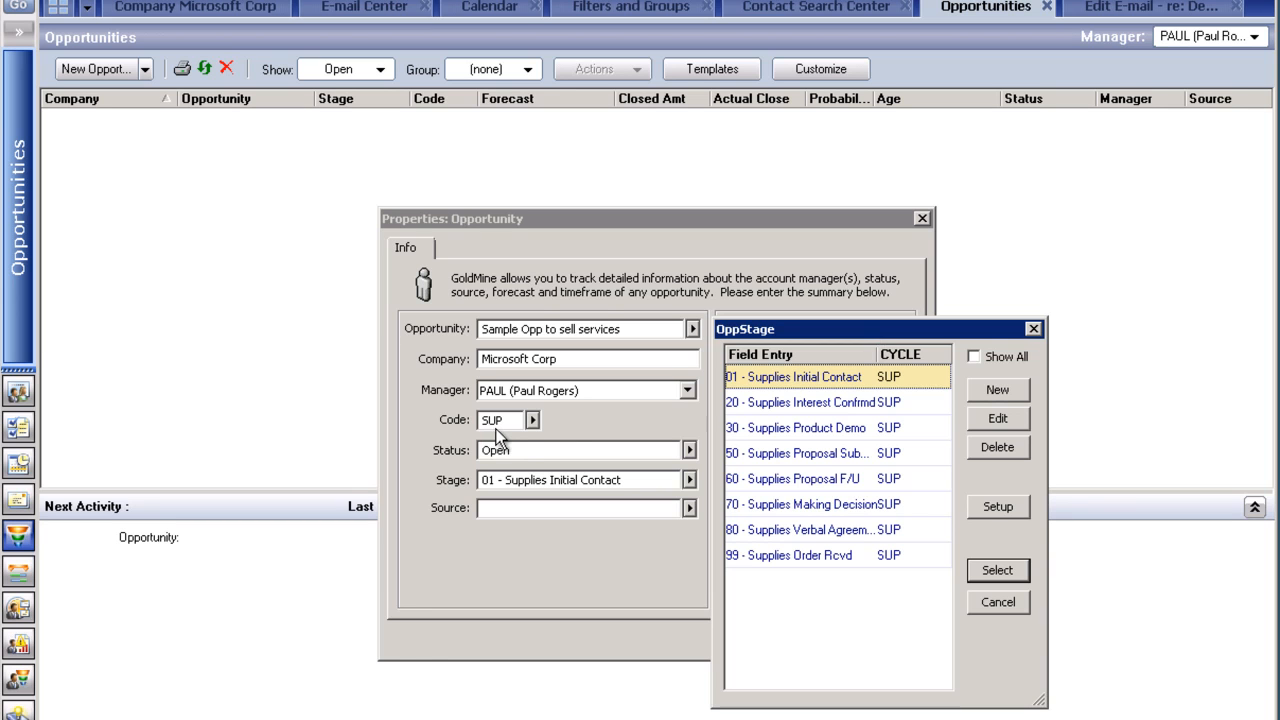
{"action": "left_click", "coordinate": [1034, 329]}
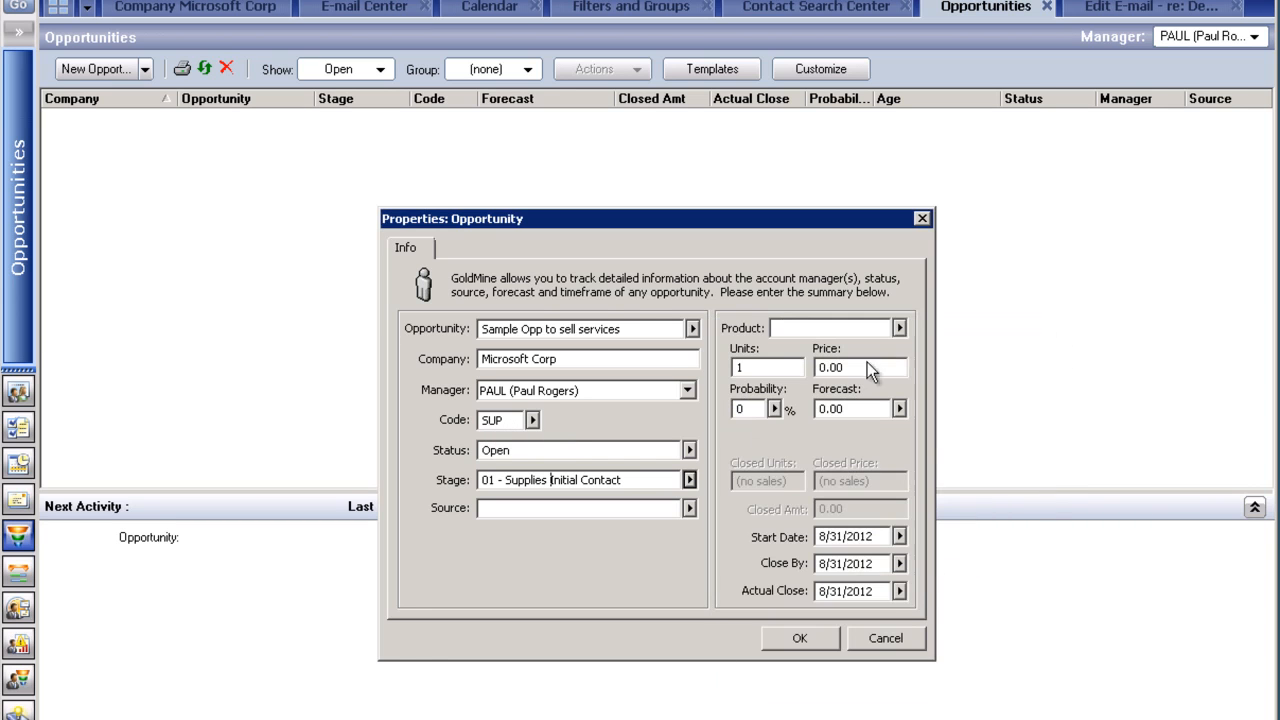
Step: Set the opportunity's Code to FUR and check which entries its Stage lookup offers, without choosing one
{"action": "left_click", "coordinate": [533, 420]}
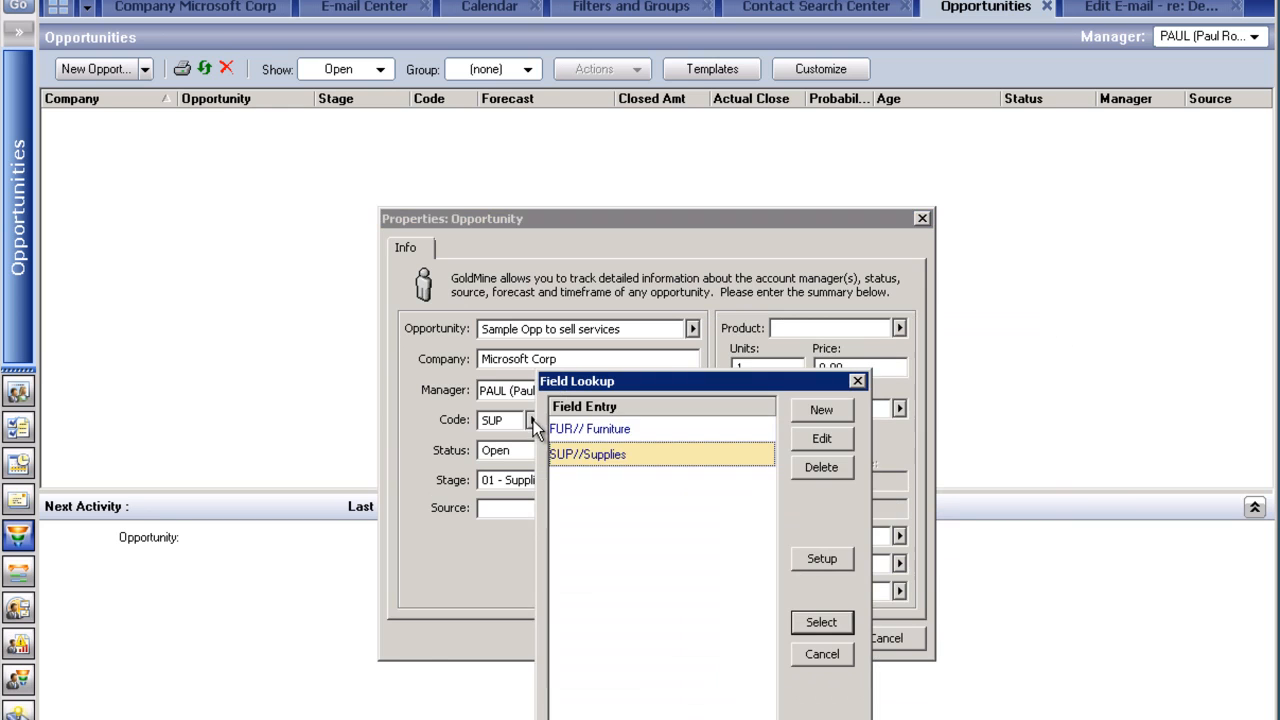
{"action": "double_click", "coordinate": [589, 428]}
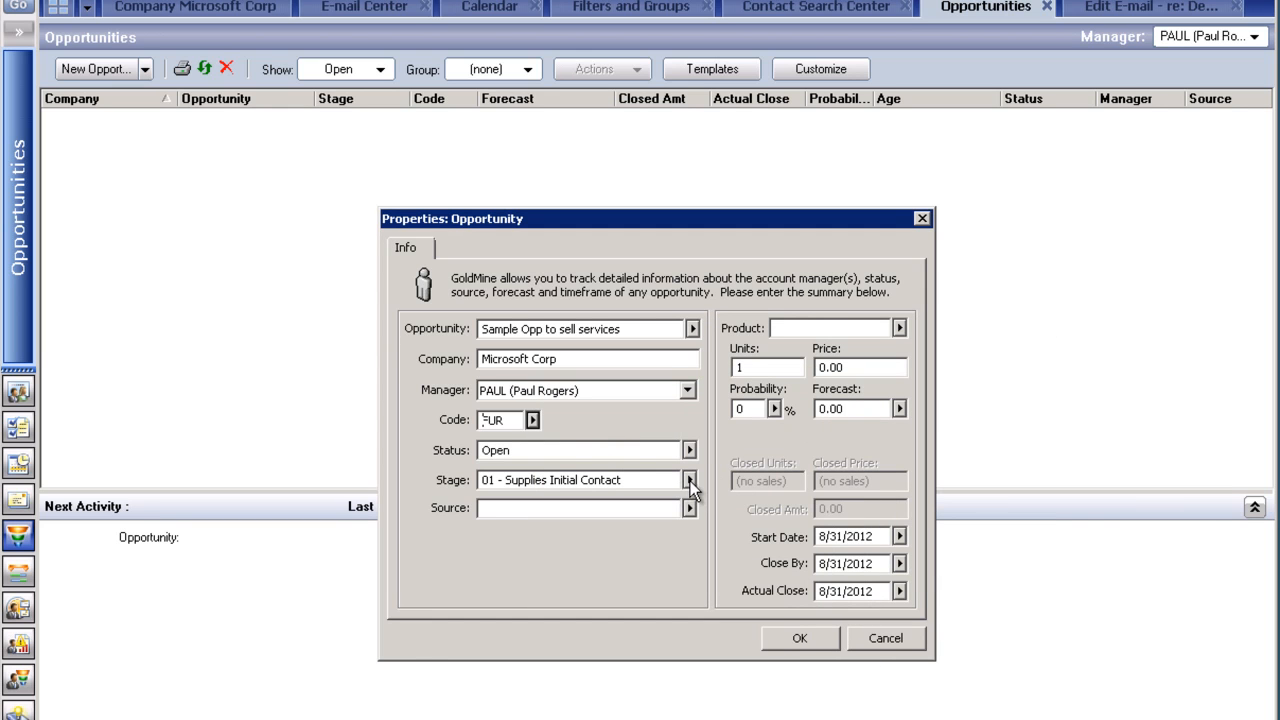
{"action": "left_click", "coordinate": [690, 481]}
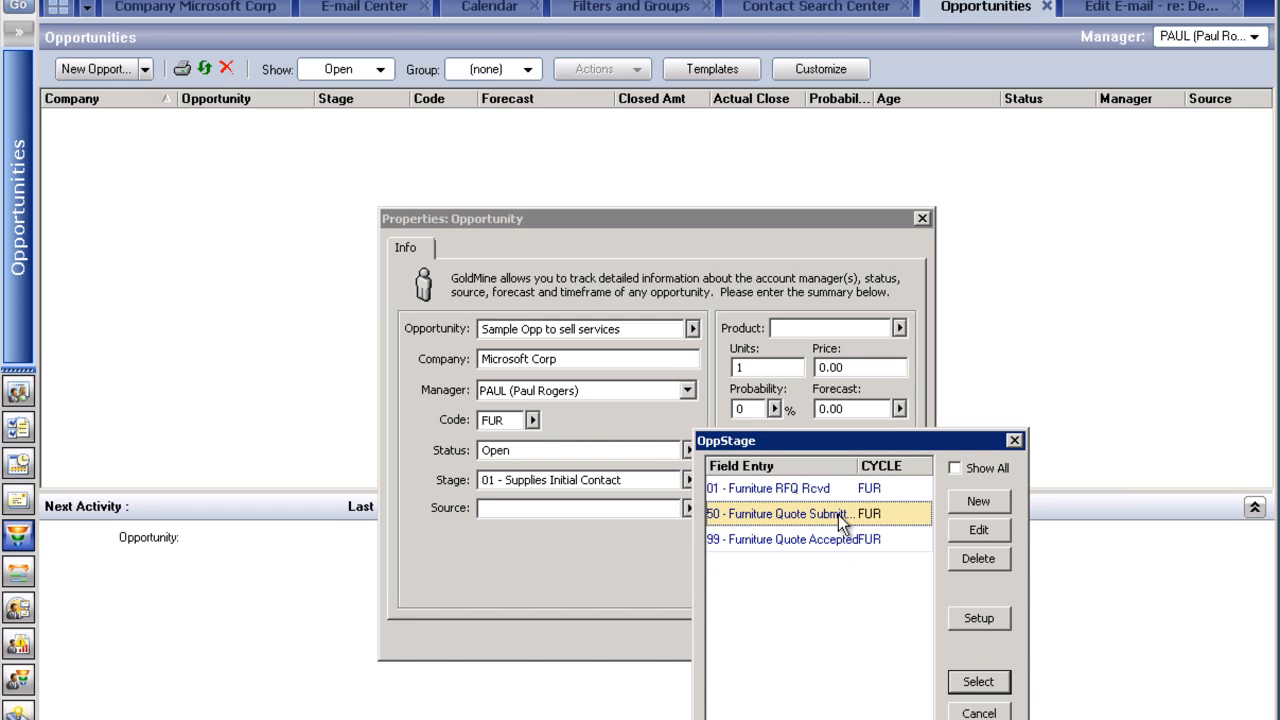
{"action": "left_click", "coordinate": [1014, 441]}
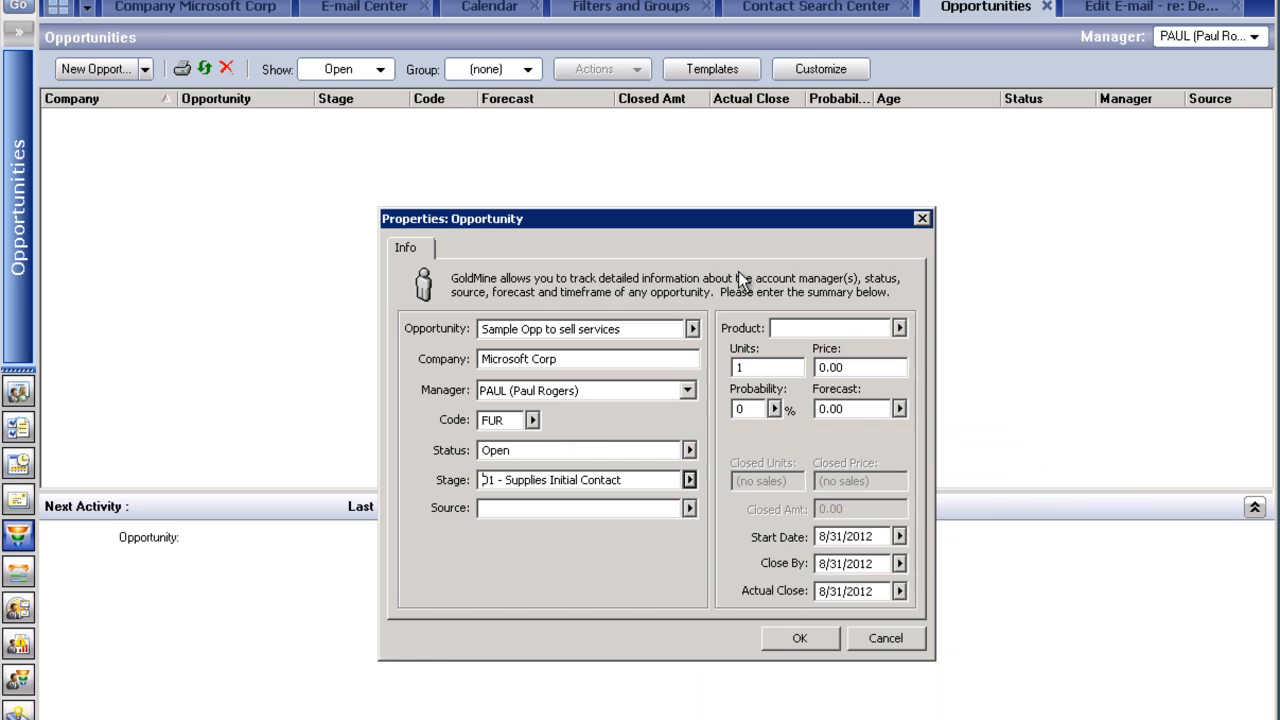